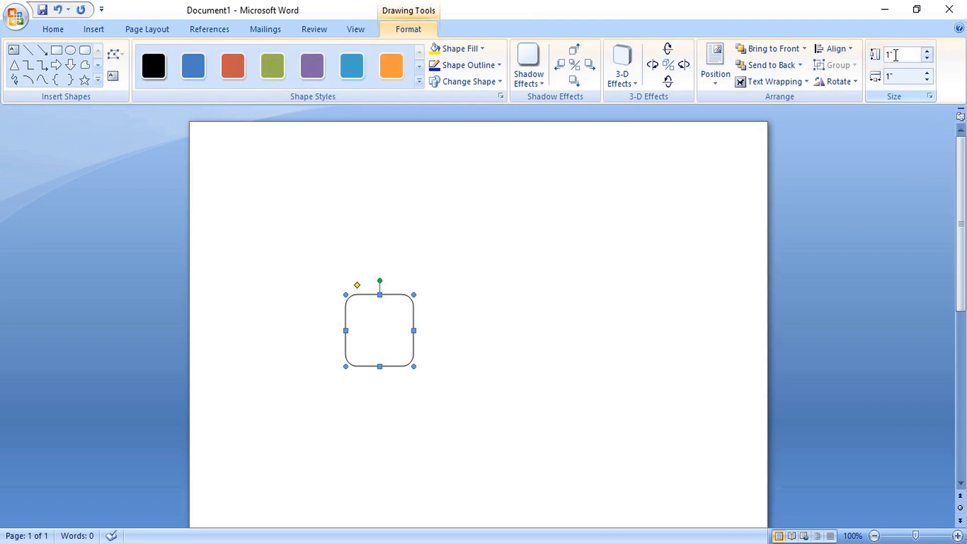
Resize the rounded rectangle to 2.125" tall by 3.375" wide
double_click(879, 55)
double_click(897, 76)
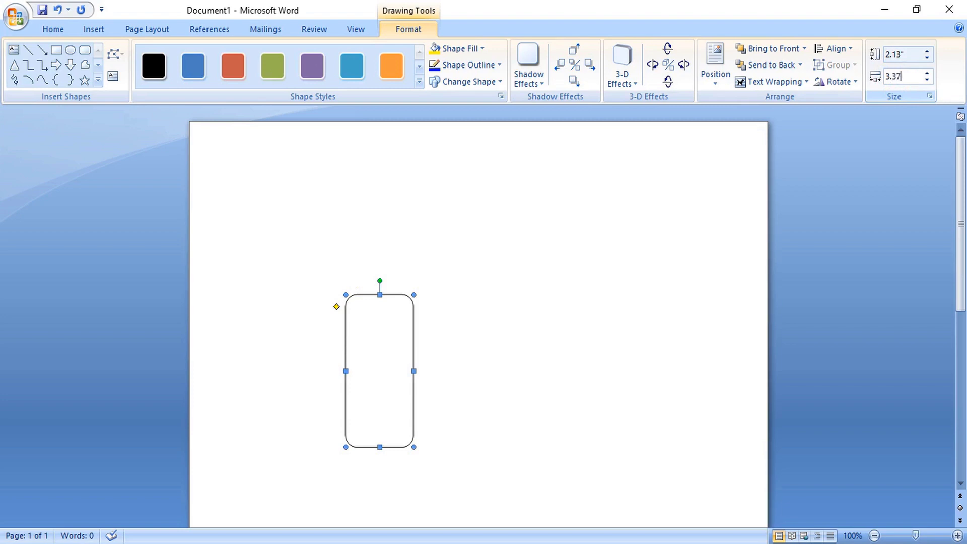
key(Return)
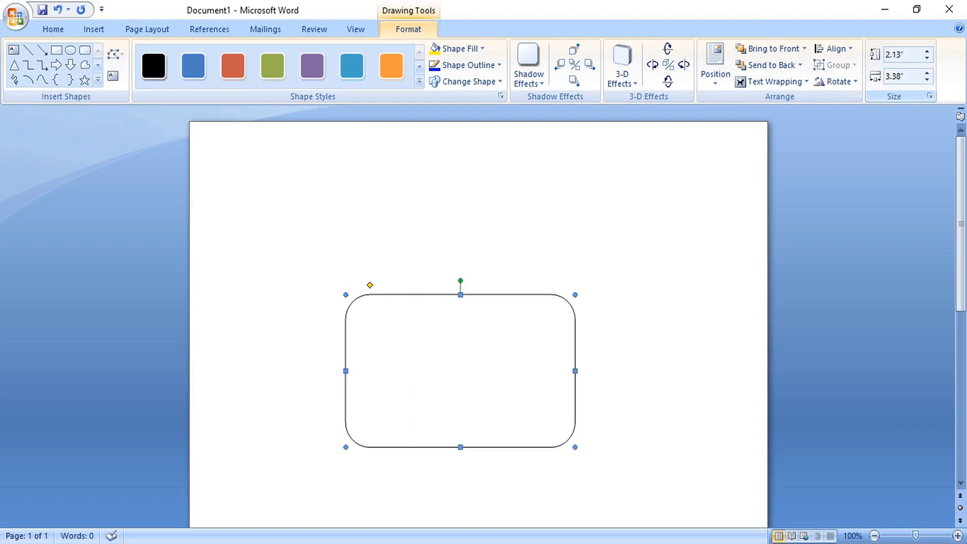
click(507, 198)
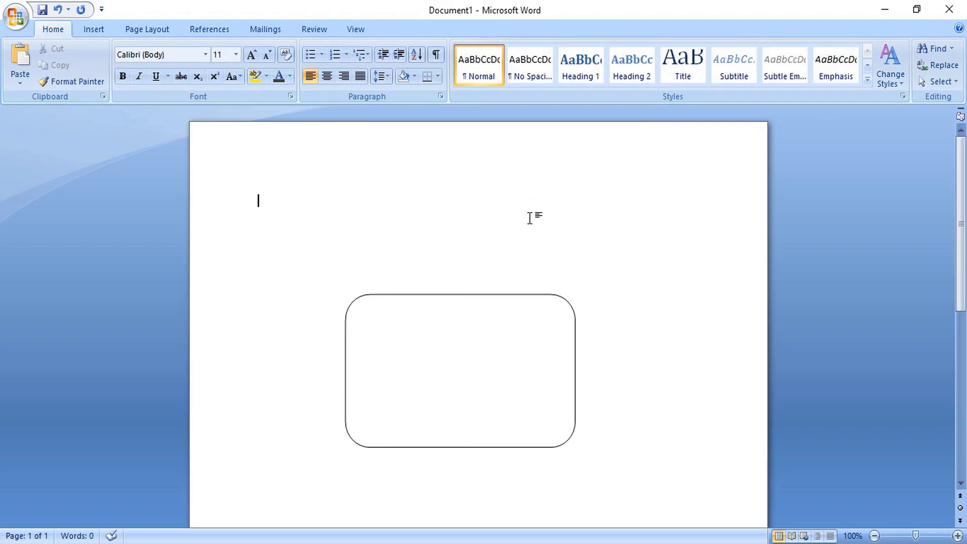
Draw a large rectangle covering the whole page
click(94, 29)
click(214, 74)
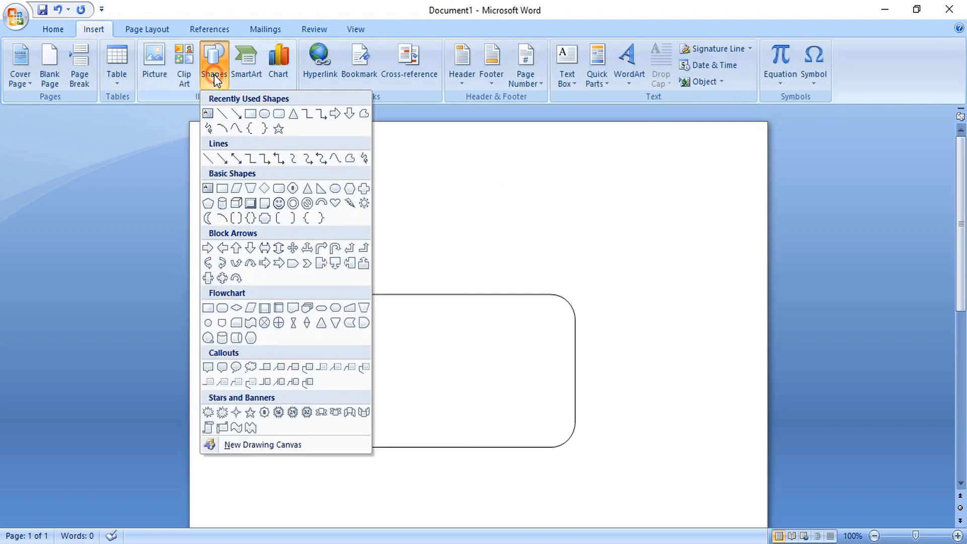
click(251, 112)
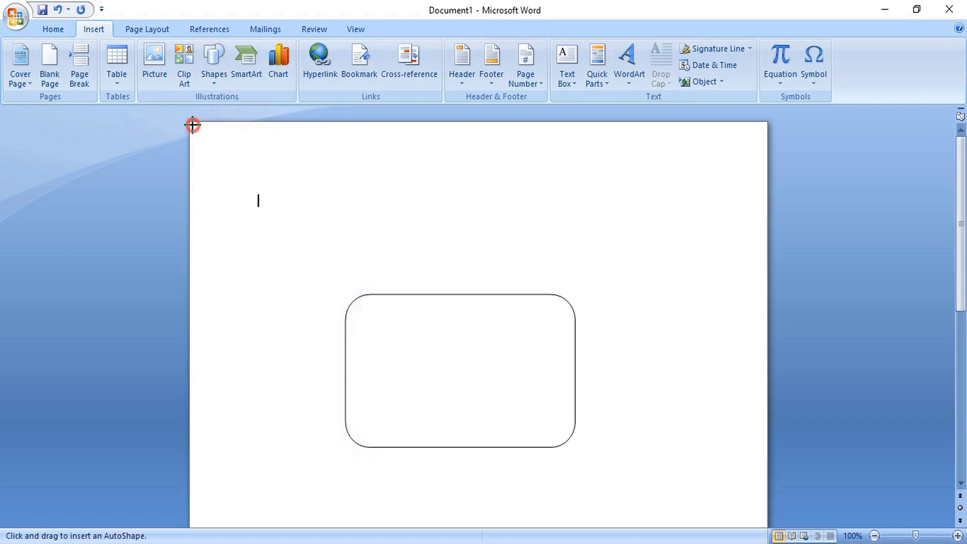
mouse_move(192, 125)
mouse_down()
mouse_move(574, 386)
mouse_move(730, 509)
mouse_move(753, 524)
mouse_move(758, 510)
mouse_up()
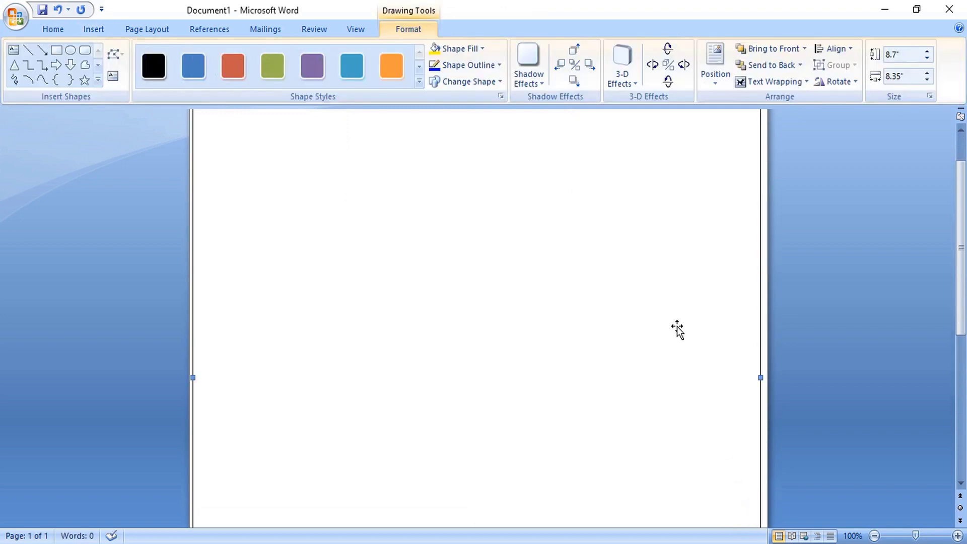
scroll(676, 330, up, 2)
Give the large rectangle a grey fill and no outline
right_click(608, 134)
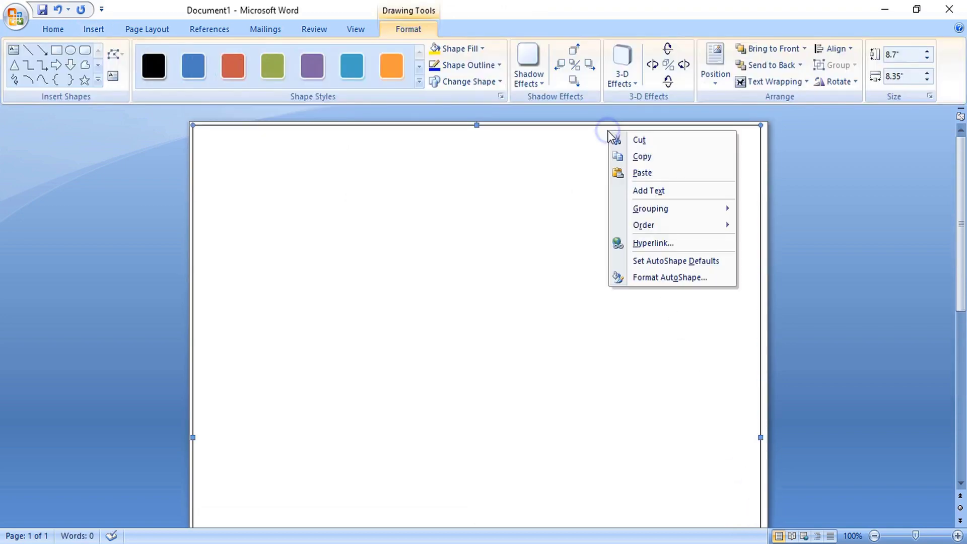
click(655, 276)
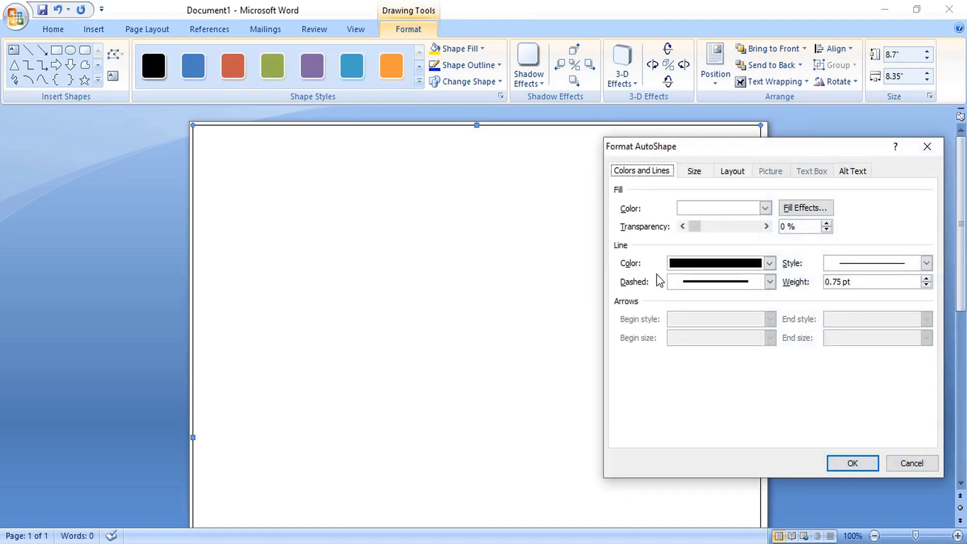
click(733, 262)
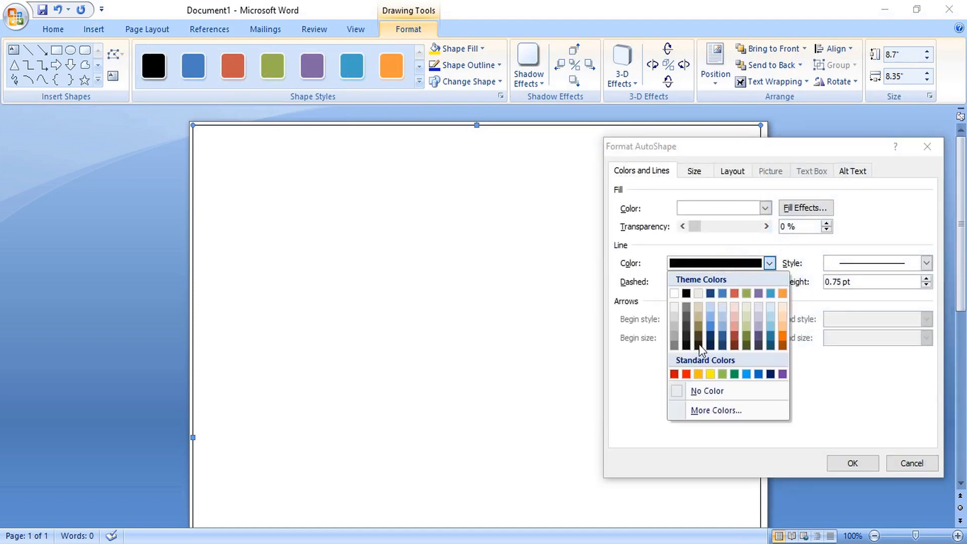
click(702, 391)
click(727, 207)
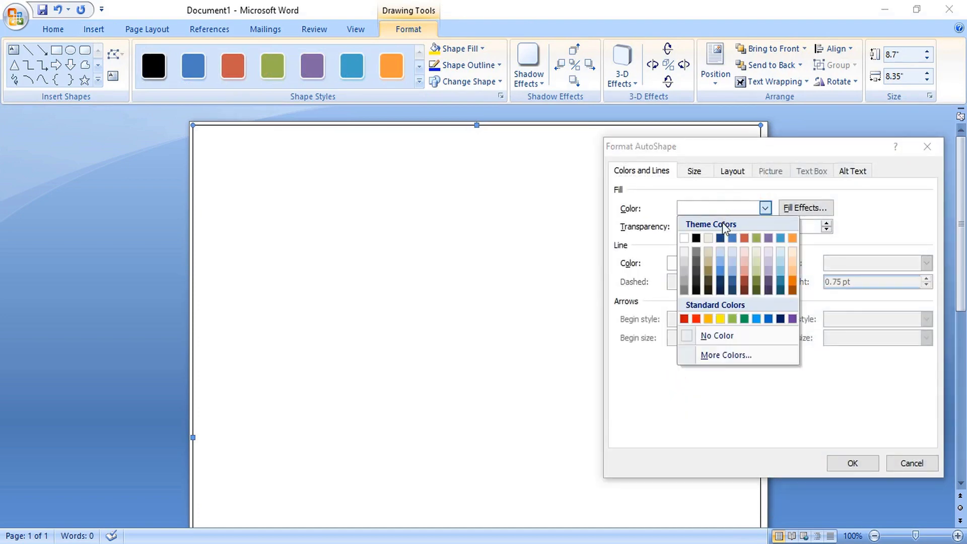
click(684, 288)
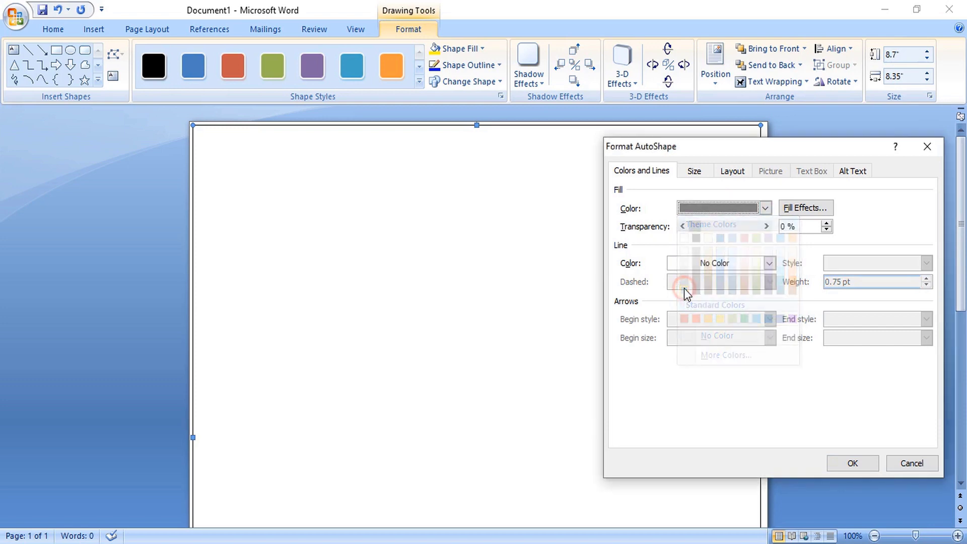
click(850, 463)
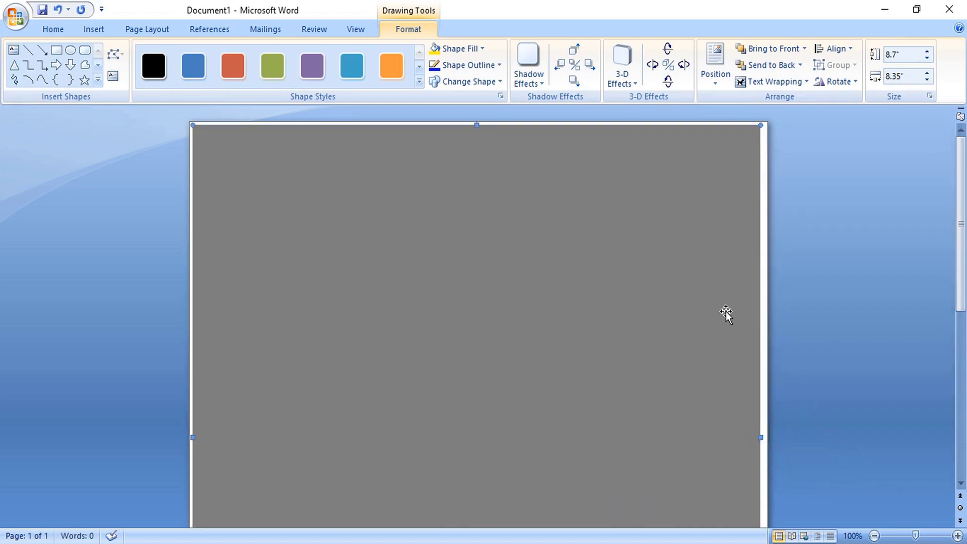
Send the grey rectangle to the back, behind the card
right_click(668, 289)
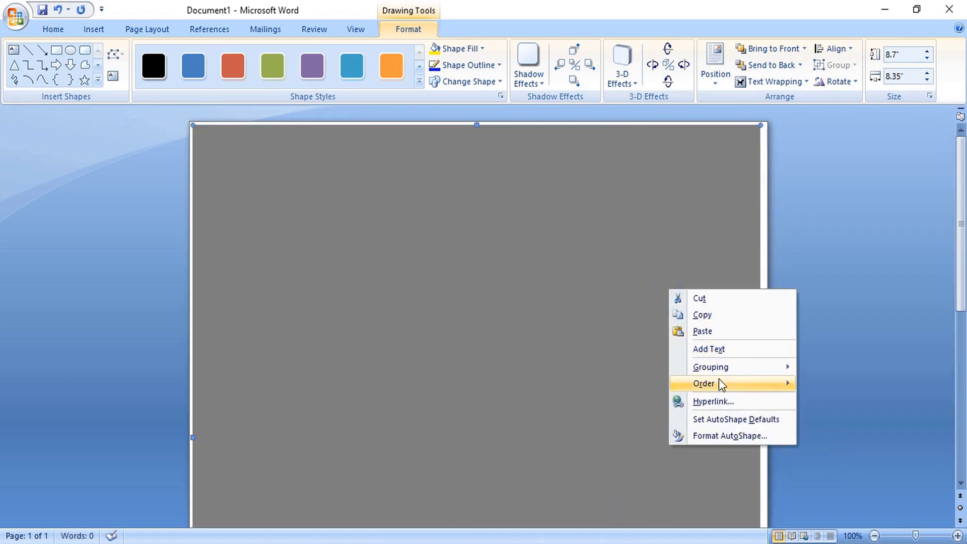
mouse_move(732, 383)
click(843, 406)
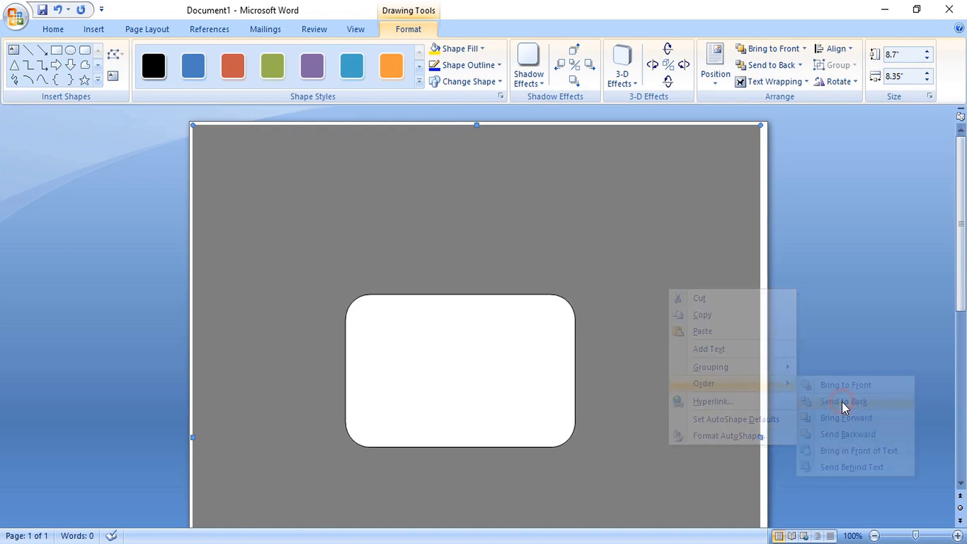
Remove the white card's outline, setting its line color to No Color
click(457, 358)
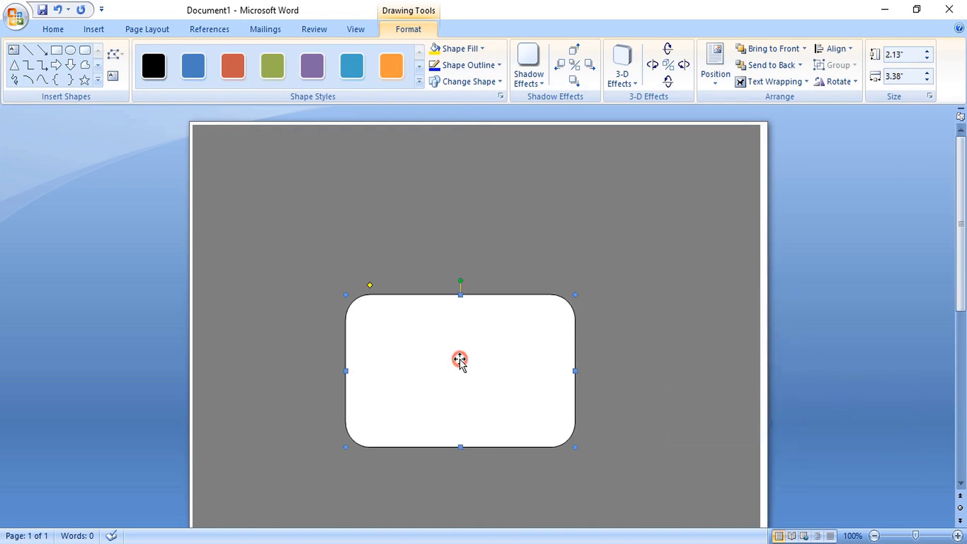
right_click(453, 314)
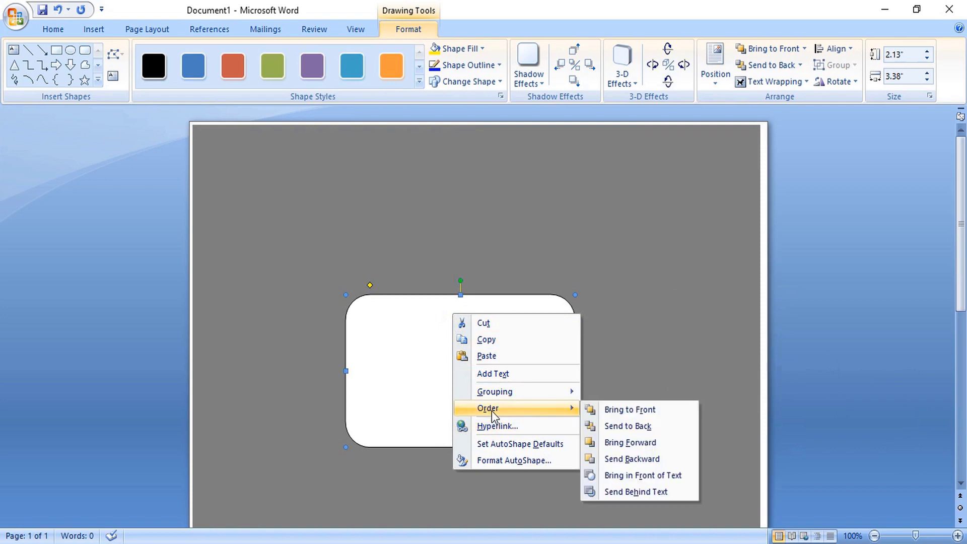
click(496, 460)
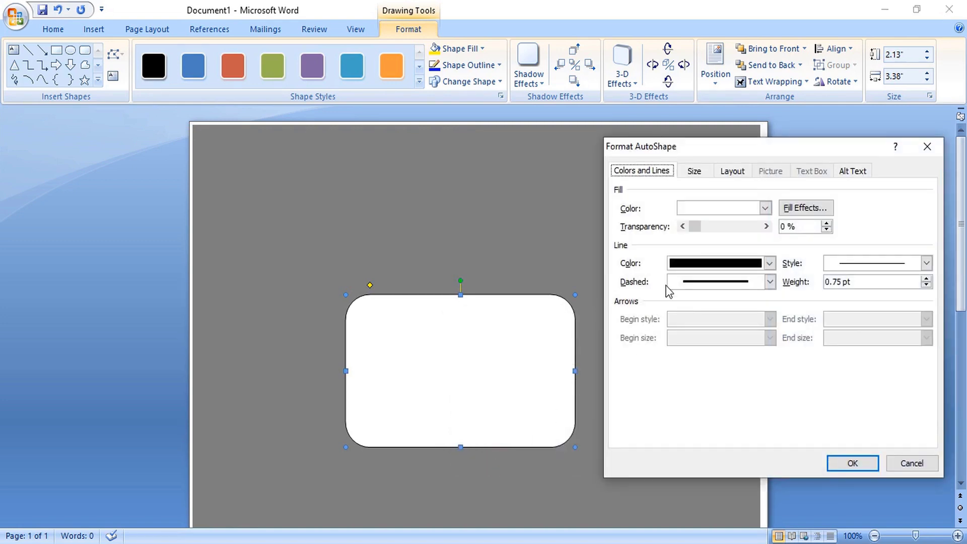
click(690, 264)
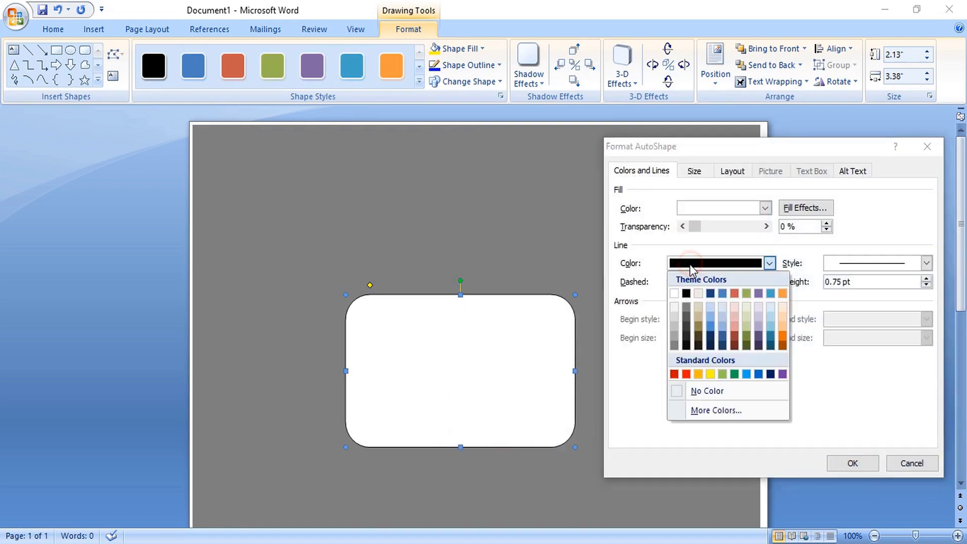
click(673, 391)
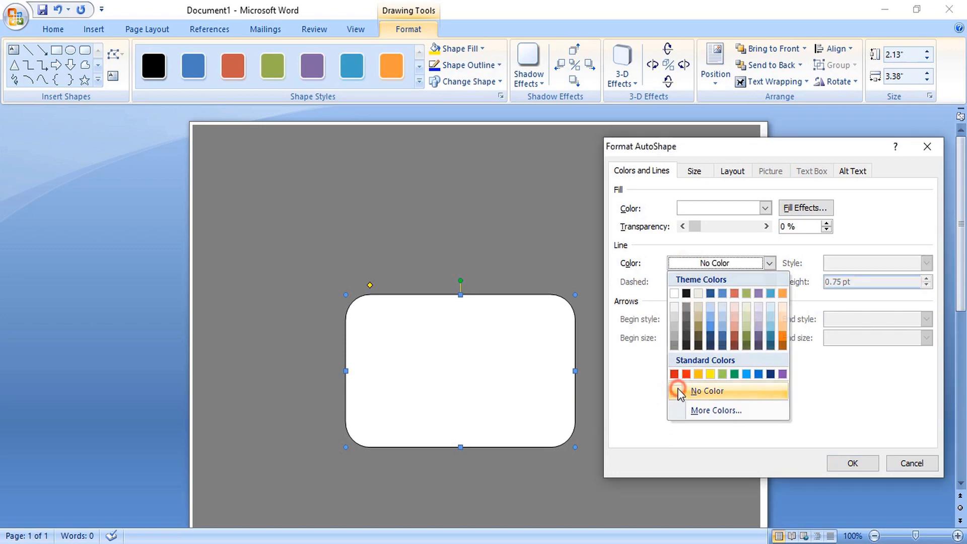
click(851, 463)
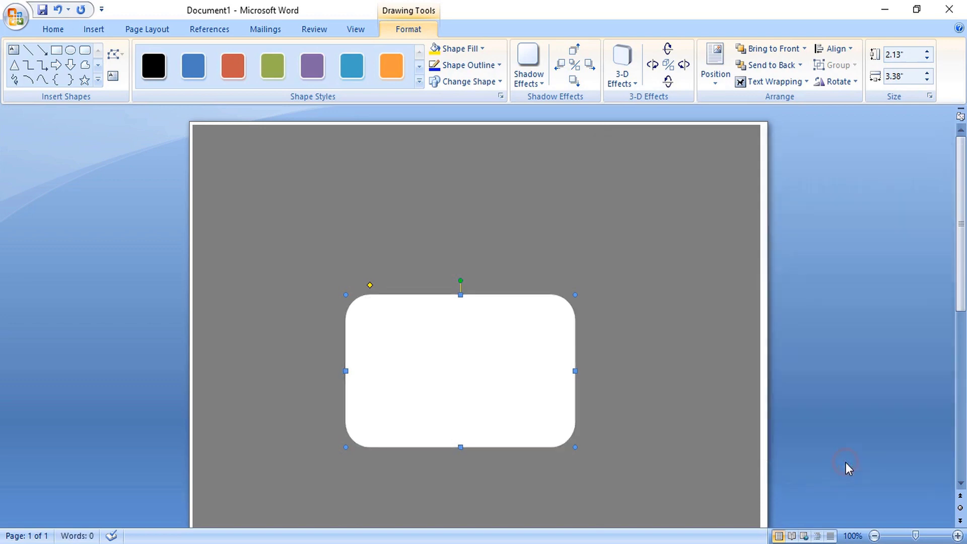
click(787, 374)
Draw a thin rectangle across the top of the card
ctrl+scroll(786, 373, up, 6)
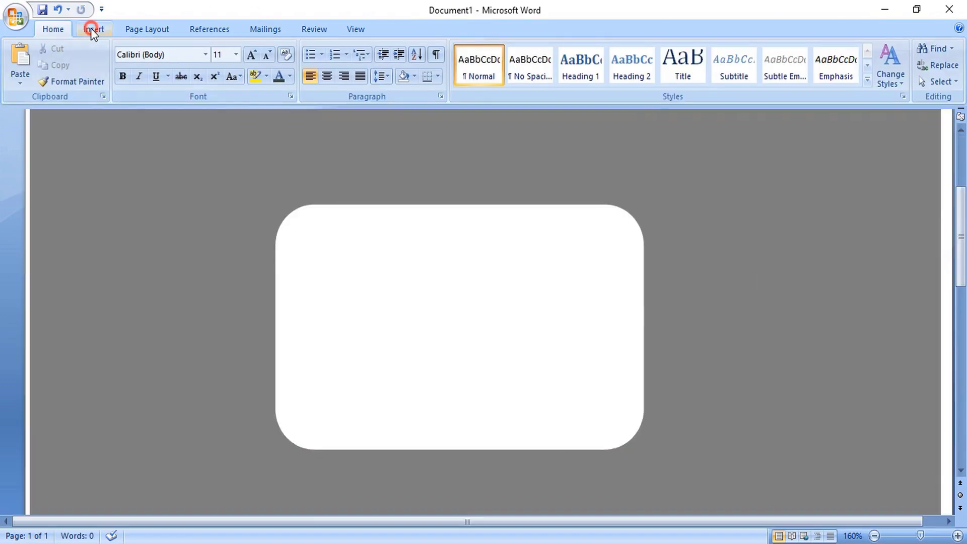
click(92, 31)
click(212, 78)
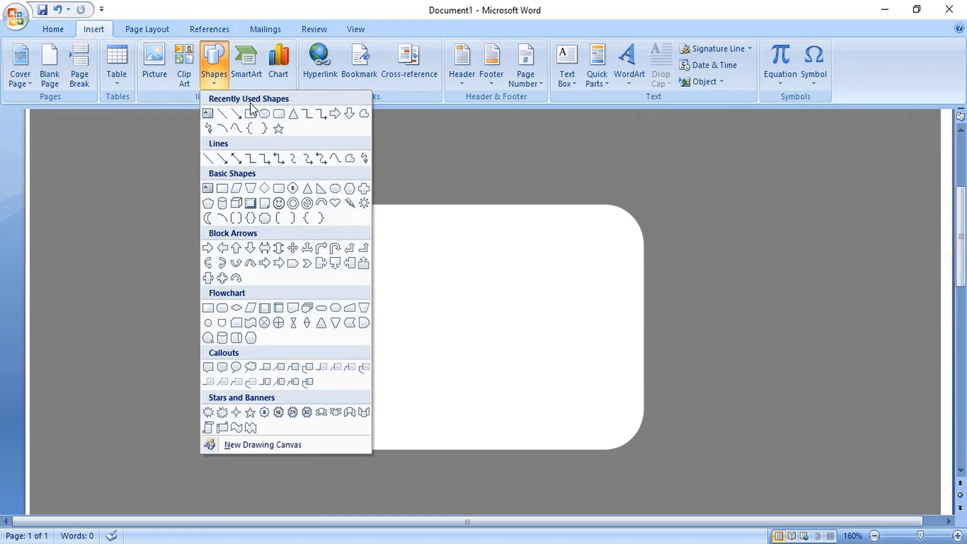
click(250, 115)
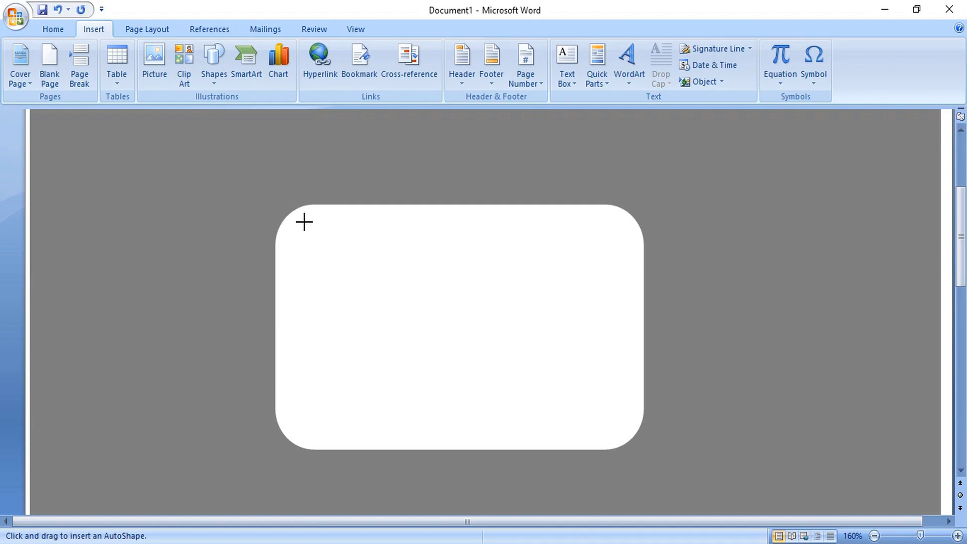
mouse_move(302, 221)
mouse_down()
mouse_move(345, 265)
mouse_move(561, 270)
mouse_move(622, 258)
mouse_move(612, 256)
mouse_up()
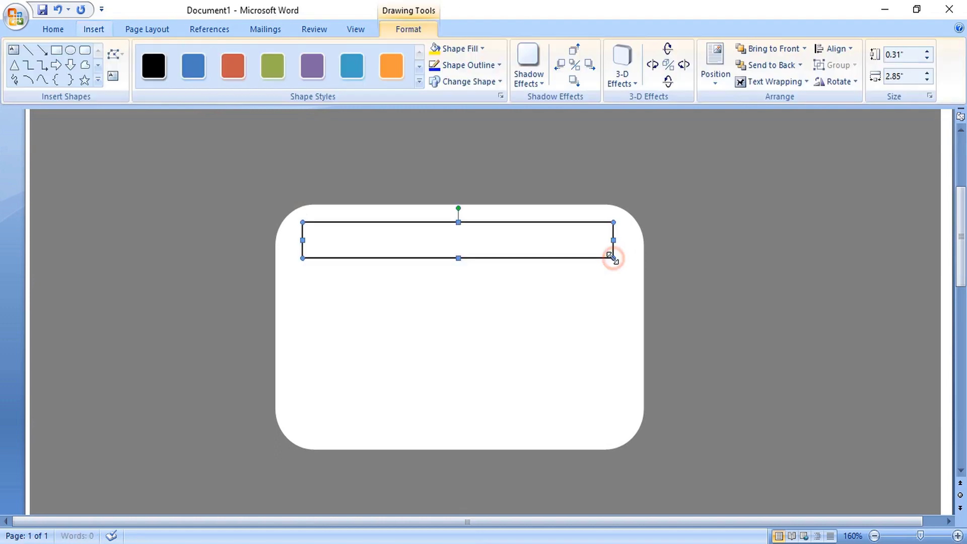
Fill the top rectangle blue and set its outline to No Color
right_click(512, 235)
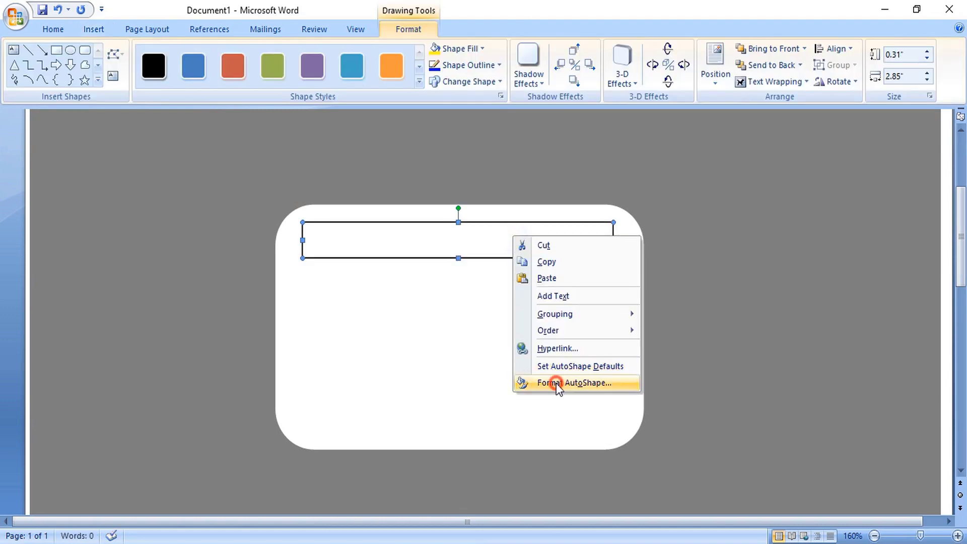
click(556, 382)
click(743, 208)
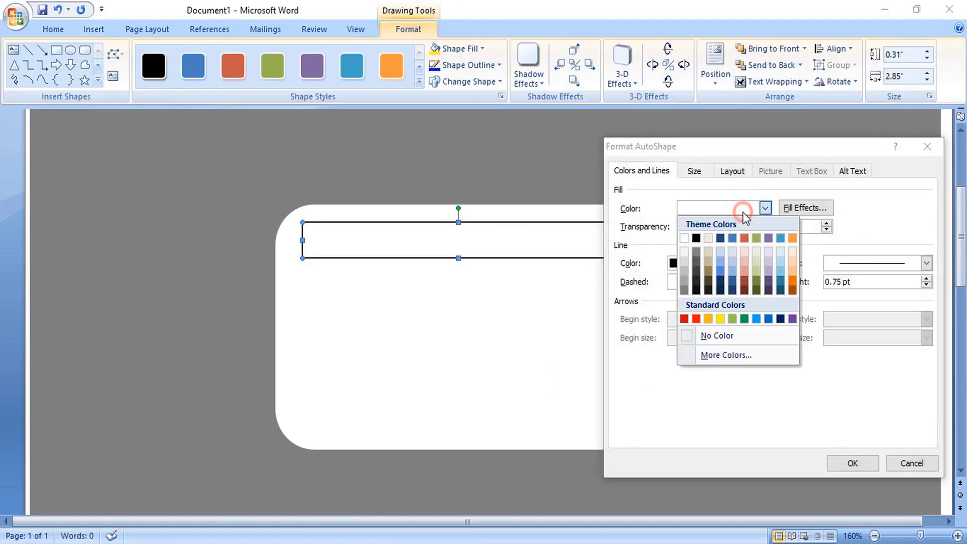
click(767, 318)
click(768, 263)
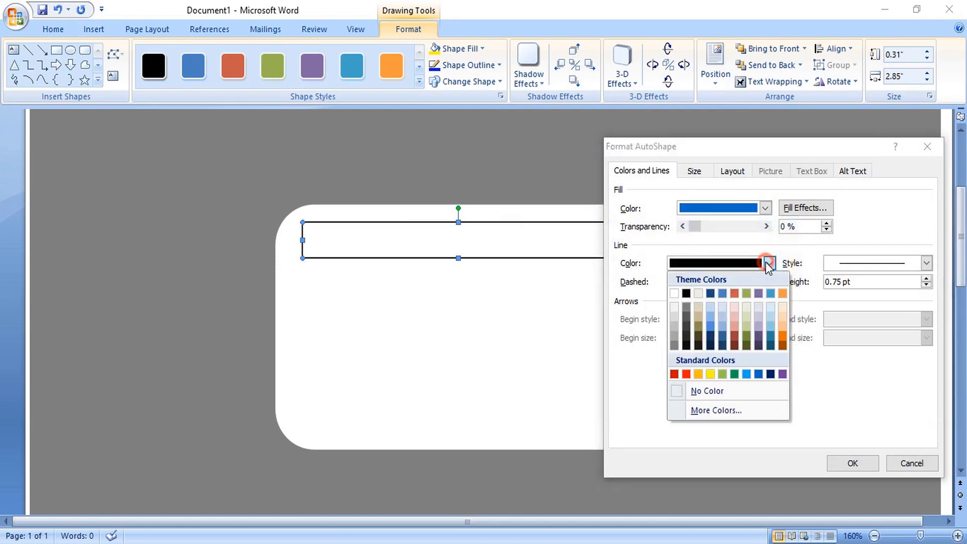
click(683, 389)
click(850, 460)
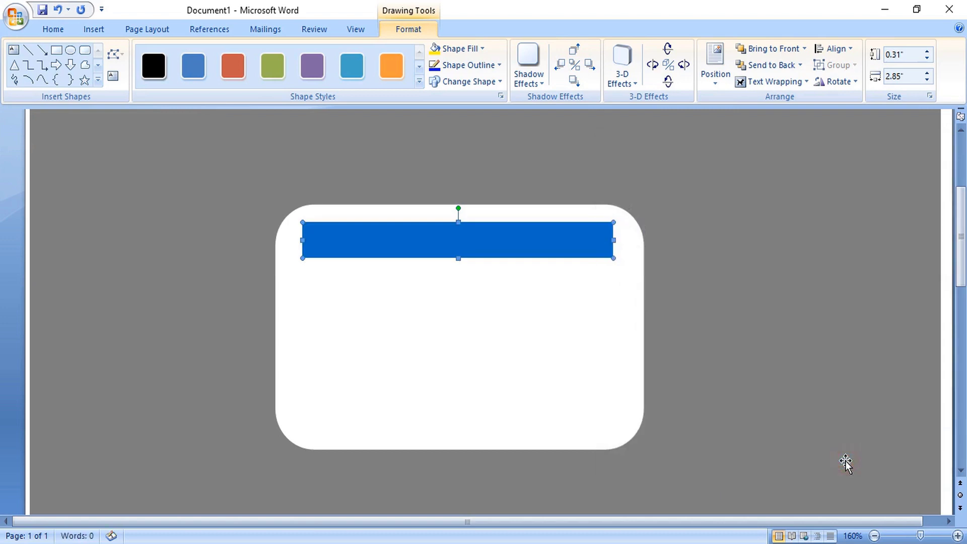
Draw a 0.18" by 2.88" bar along the card bottom, filled blue with no outline
click(56, 50)
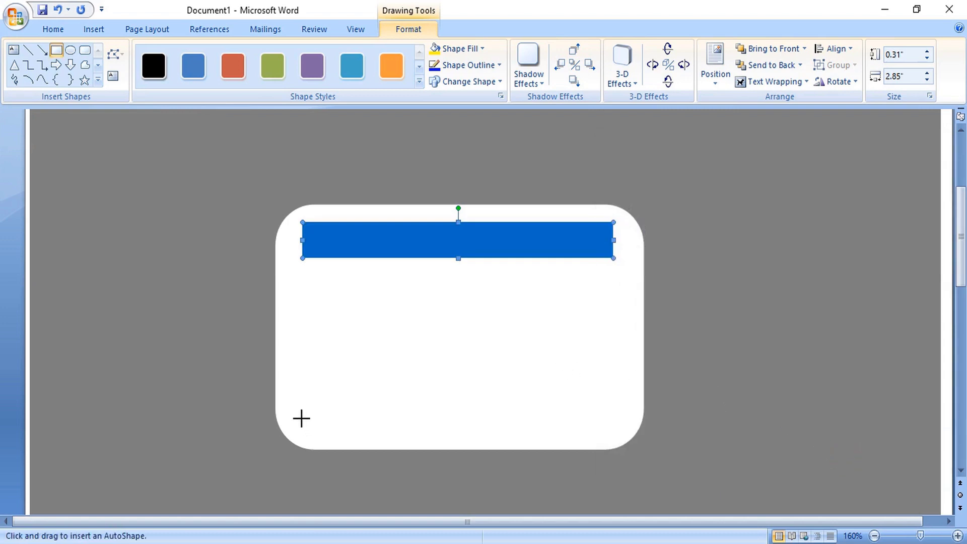
drag(301, 418, 615, 438)
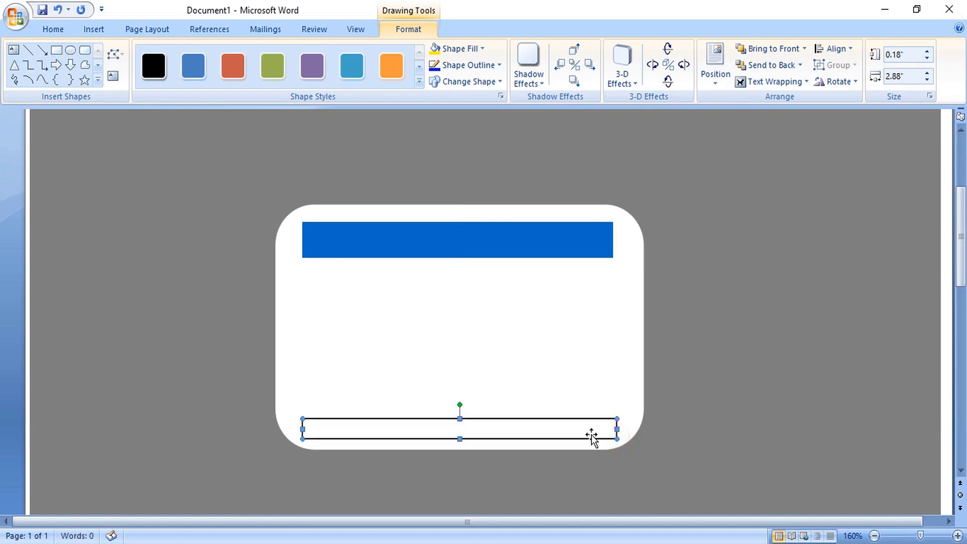
right_click(552, 436)
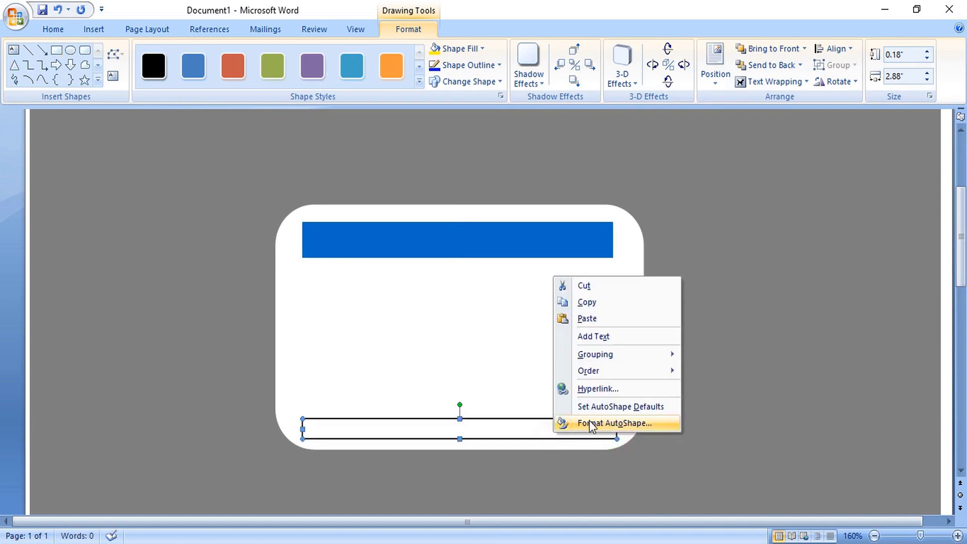
click(589, 423)
click(754, 265)
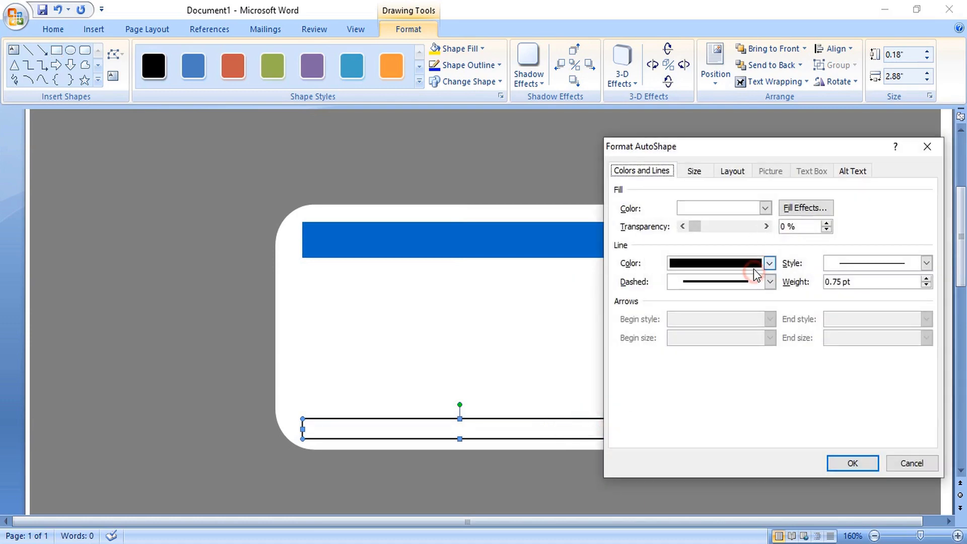
click(681, 388)
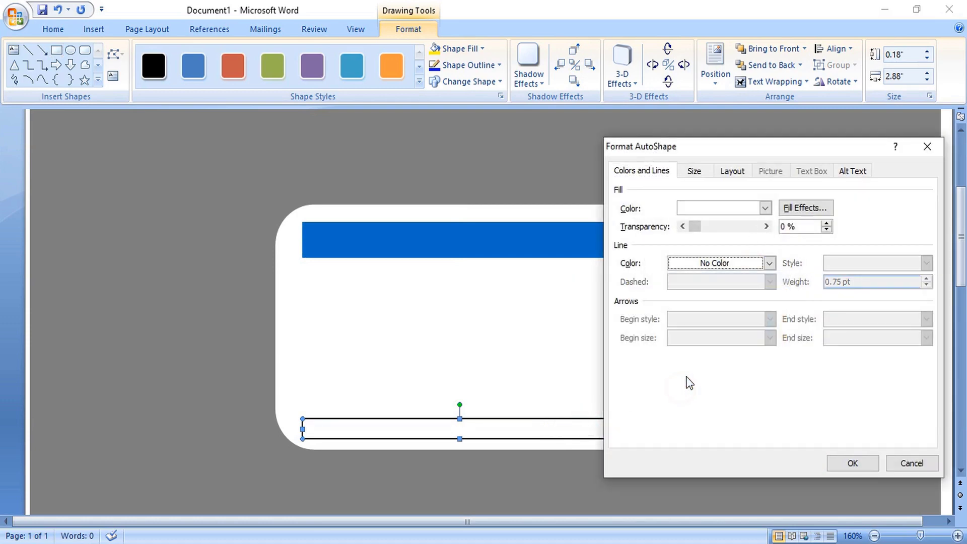
click(734, 207)
click(767, 319)
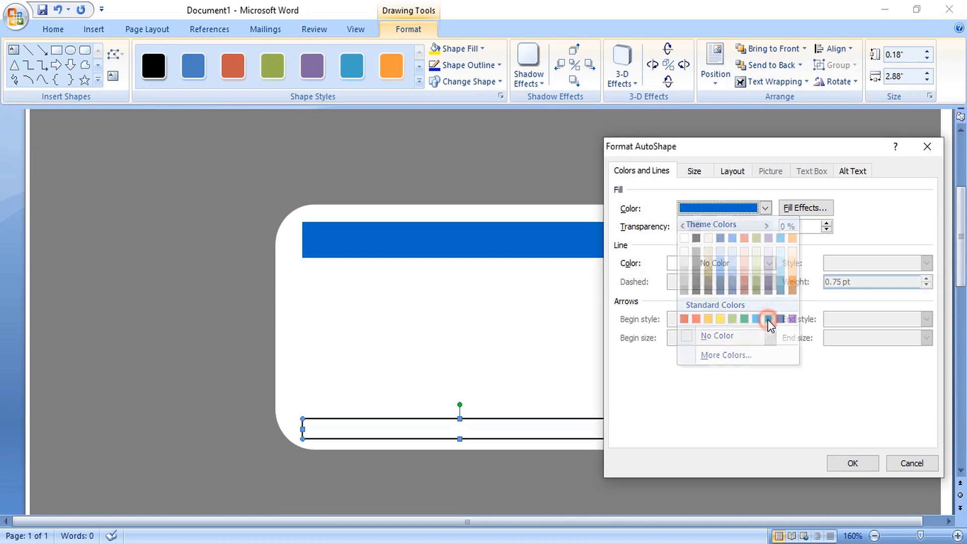
click(841, 458)
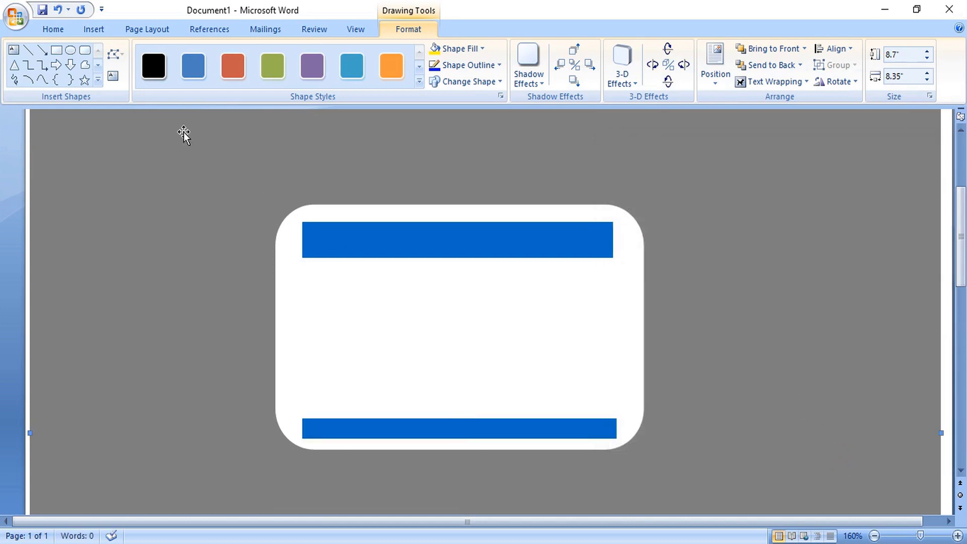
Add a text box below the header reading 'Name :' plus the student's name, and select the name
click(14, 49)
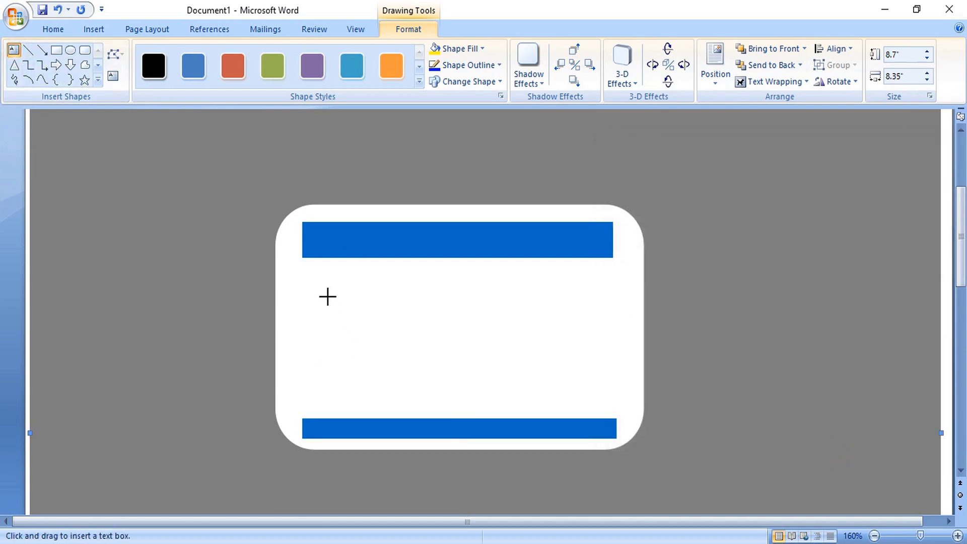
mouse_move(320, 281)
mouse_down()
mouse_move(345, 297)
mouse_move(511, 303)
mouse_up()
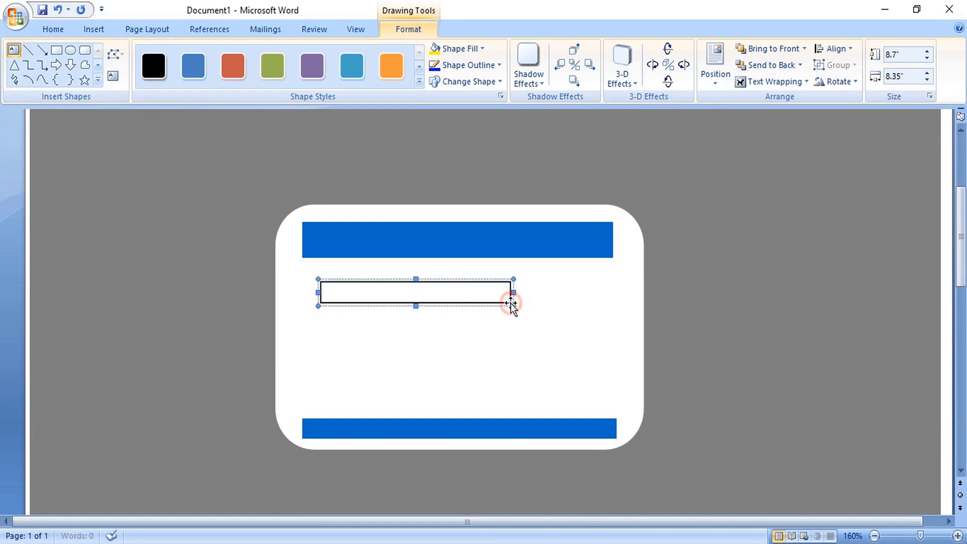
text(Name )
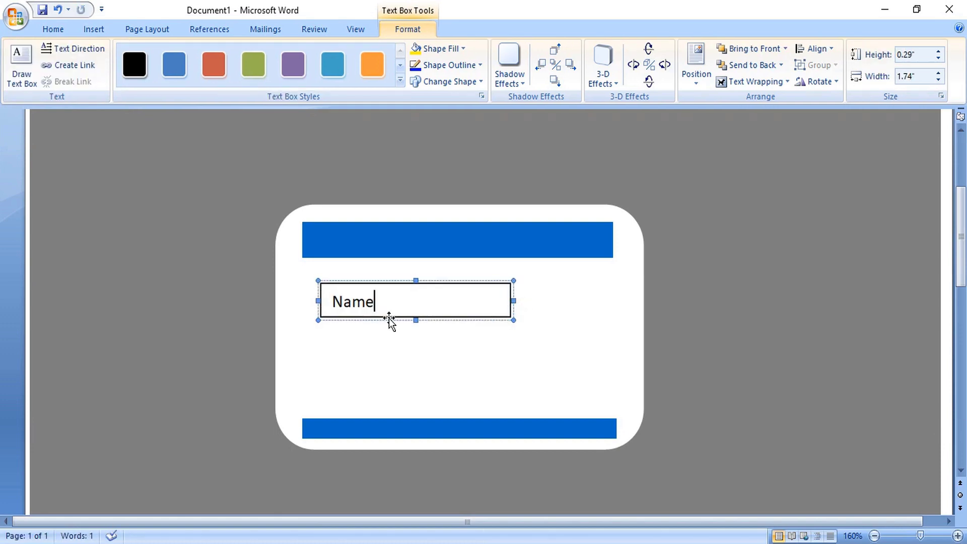
text(:   John Smith)
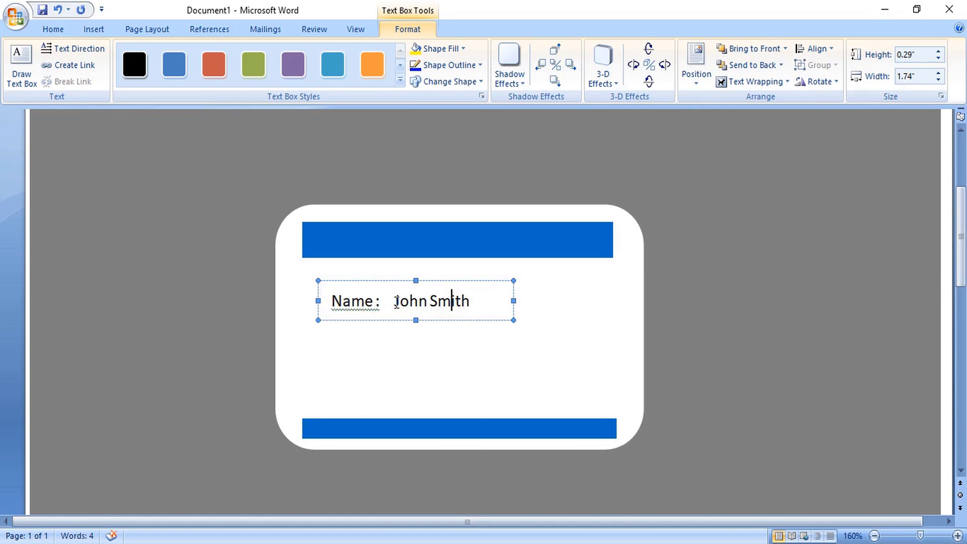
drag(393, 301, 468, 307)
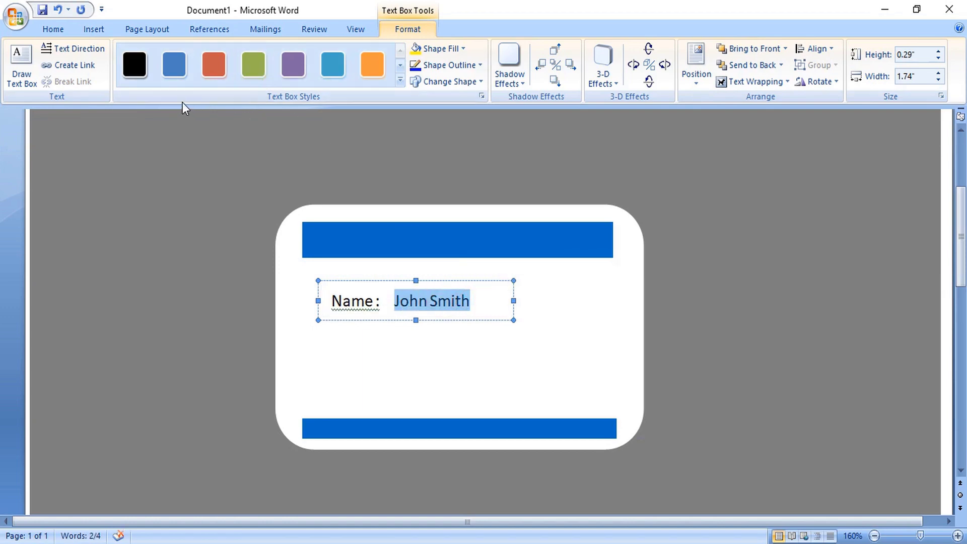
click(53, 29)
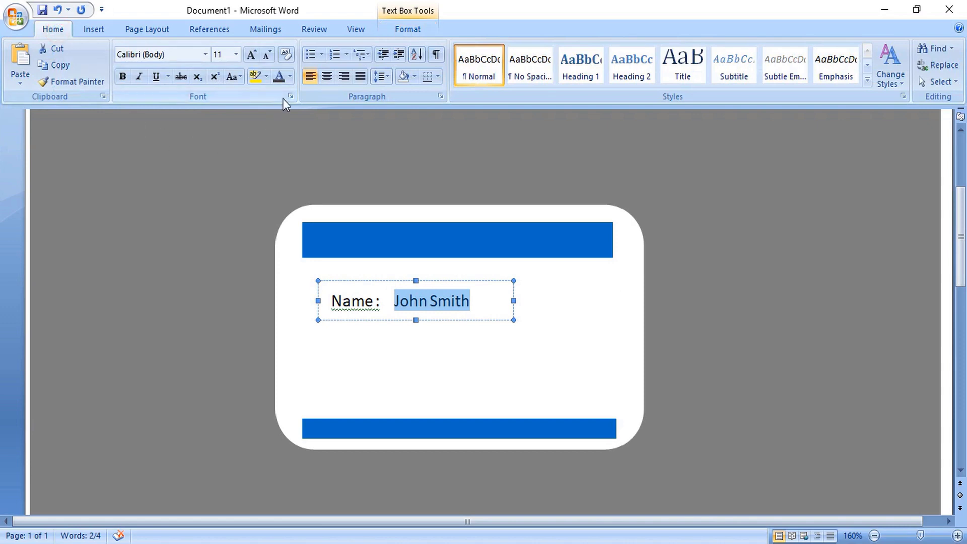
Set the name in Adobe Garamond Pro Bold, move the text box down, and duplicate it
click(206, 54)
scroll(208, 372, down, 8)
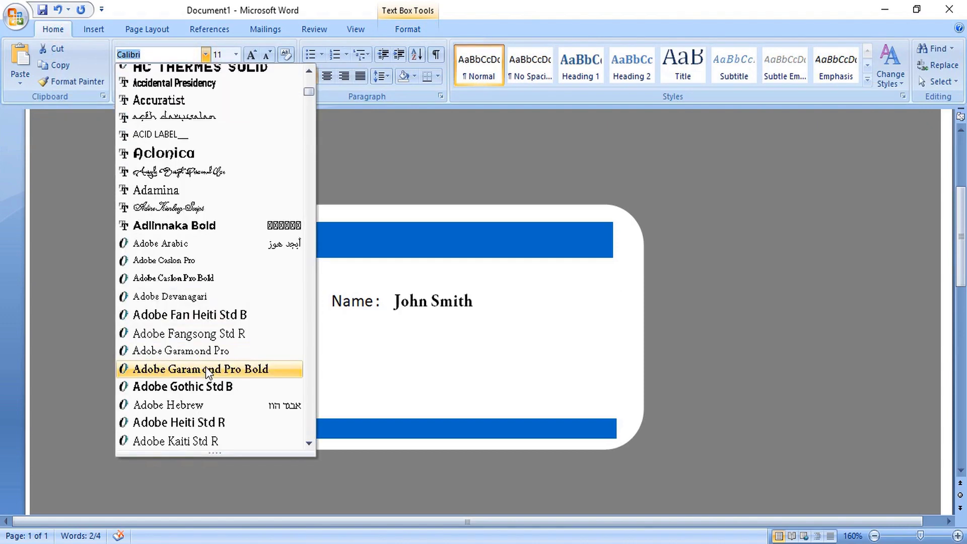
click(209, 369)
drag(439, 258, 436, 284)
key(ctrl+d)
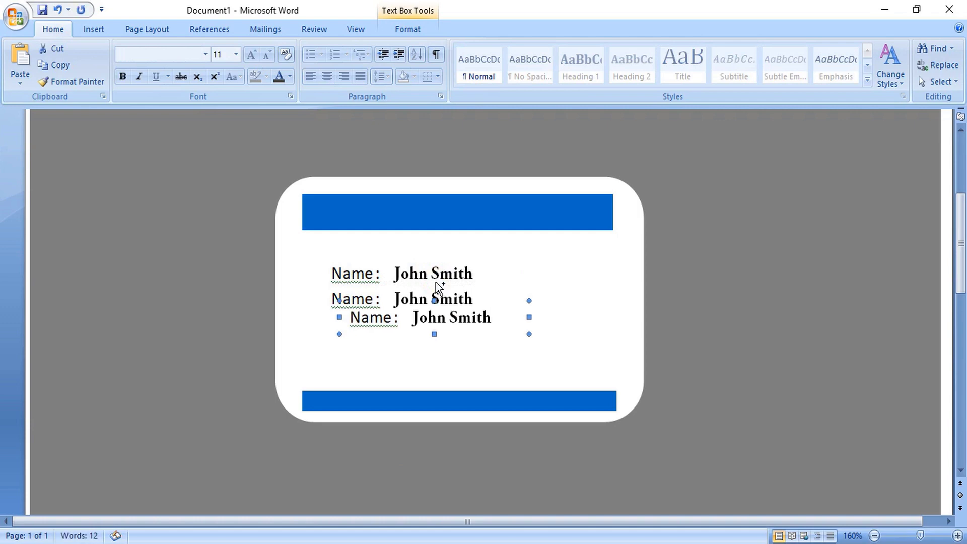
Make another copy of the name box, position it, and type '05-' into the third box's date
key(ctrl+d)
click(475, 336)
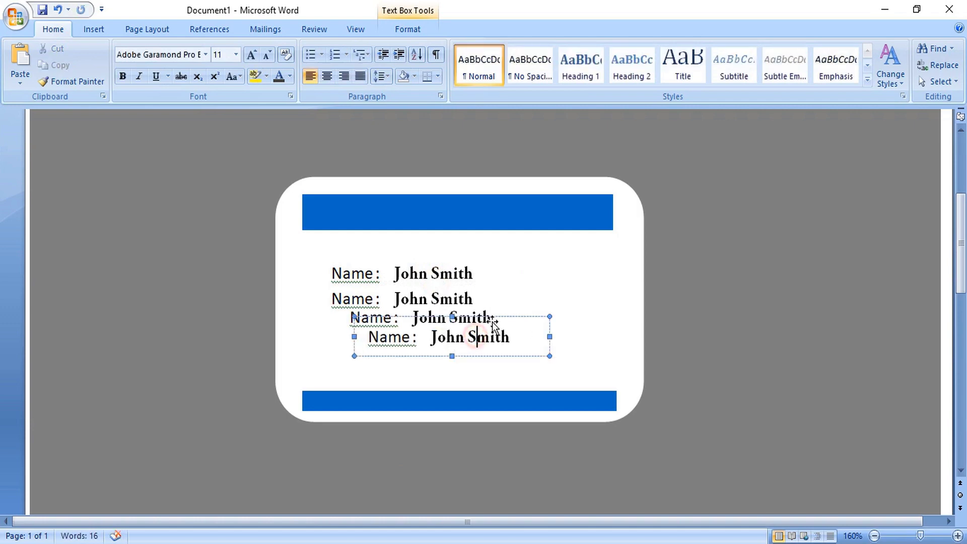
drag(496, 319, 465, 312)
click(460, 318)
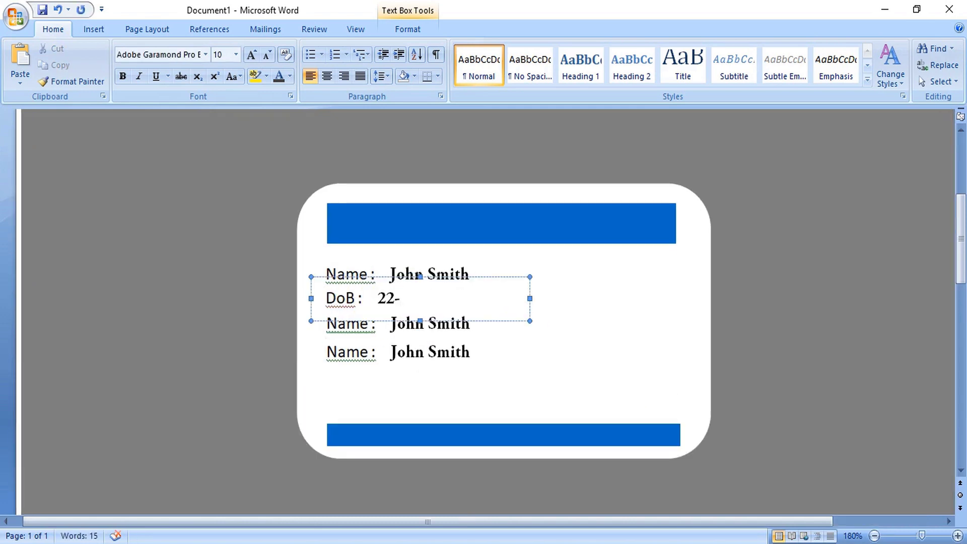
text(05-2012)
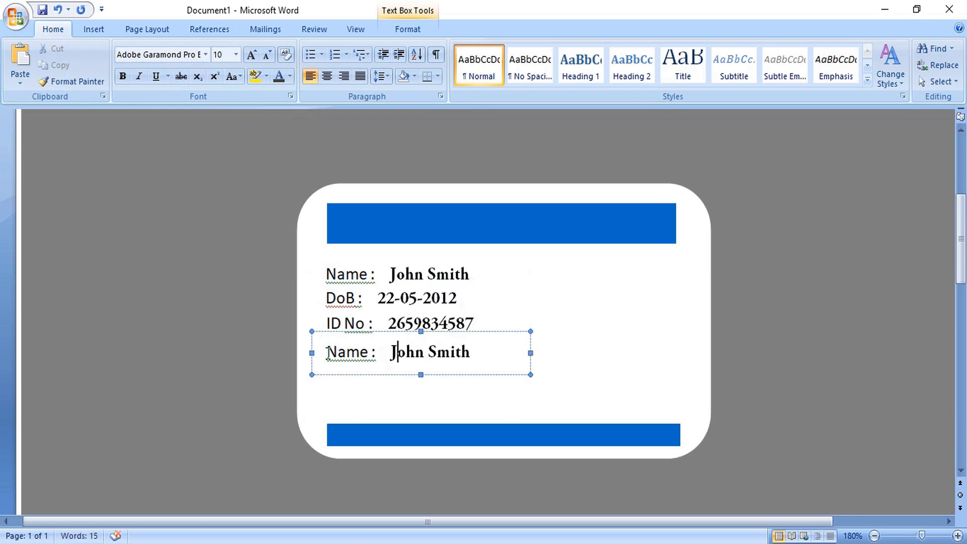
Relabel the last box 'Experies' and replace its value with the date starting 31/12/
drag(326, 351, 365, 352)
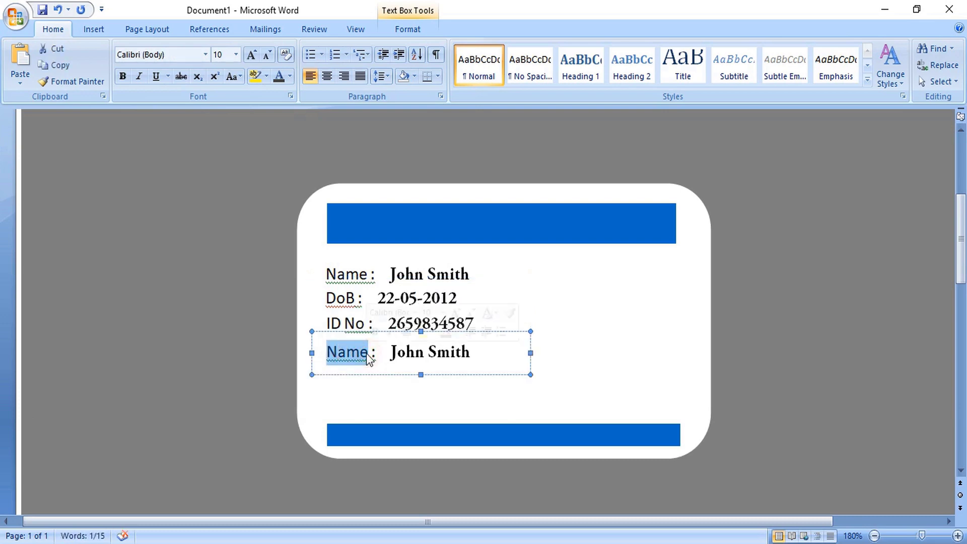
text(Exp)
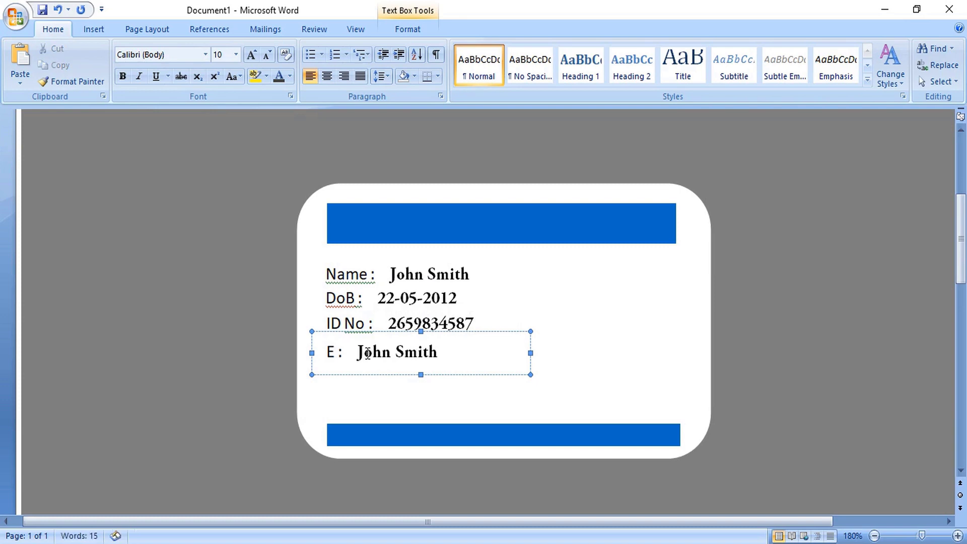
text(eries)
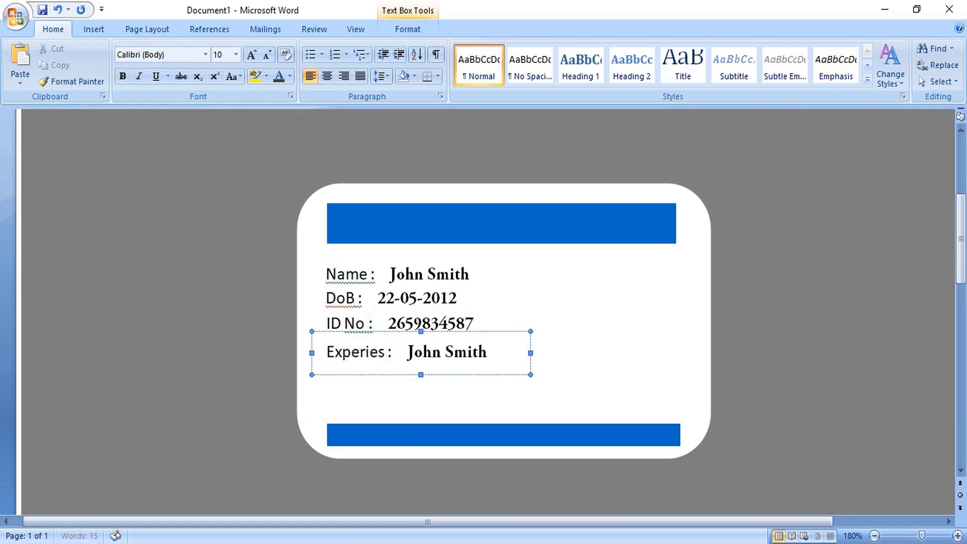
drag(412, 356, 502, 359)
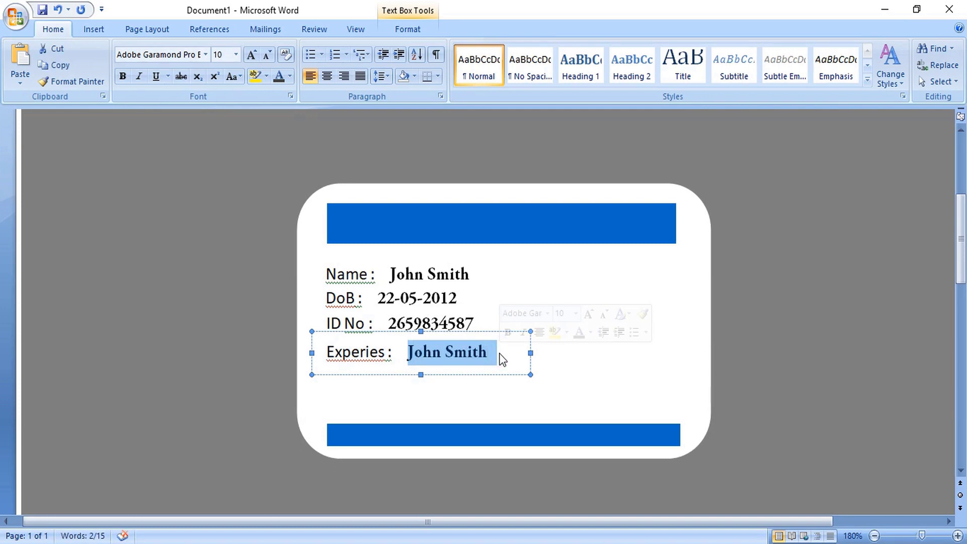
text(31)
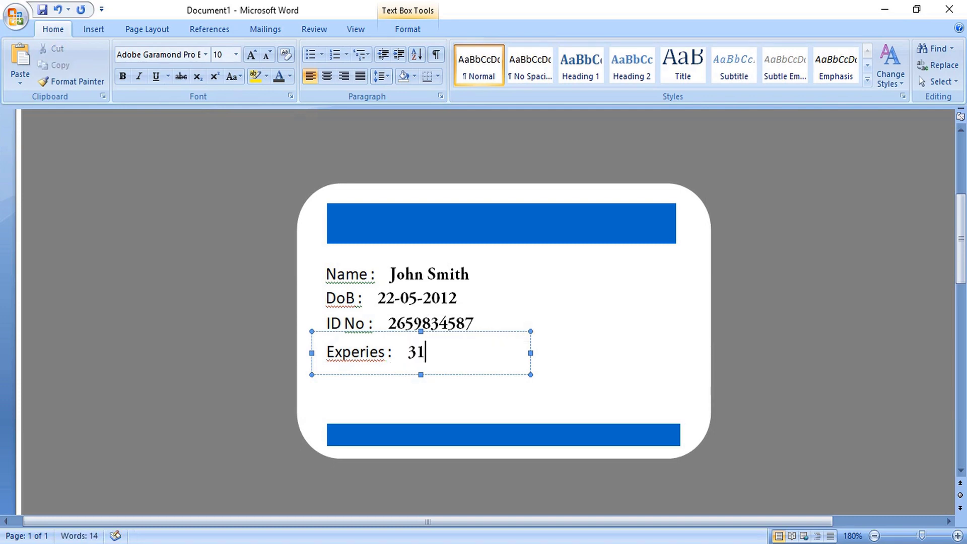
text(/12/2025)
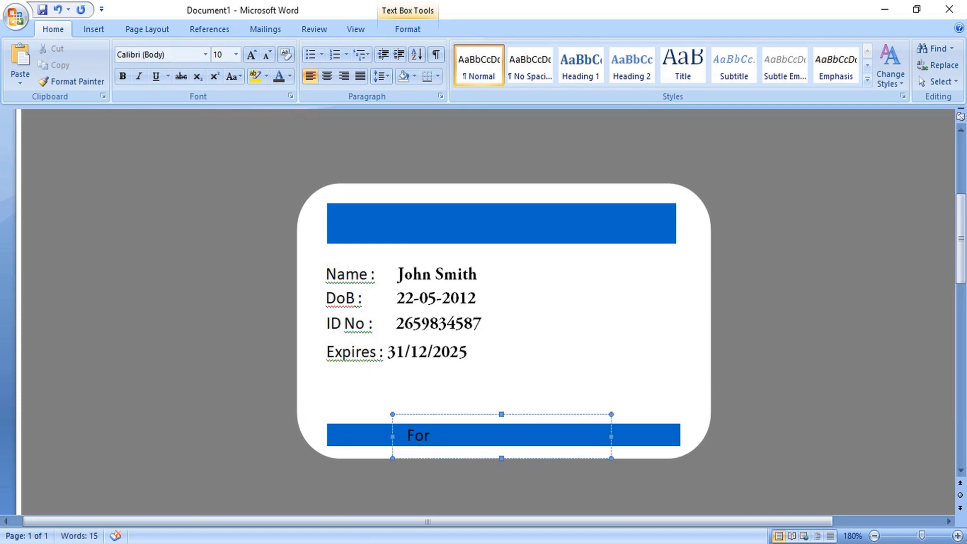
Finish the footer text 'For confirmation of the identity…', make it white, and nudge it right
text(confirm)
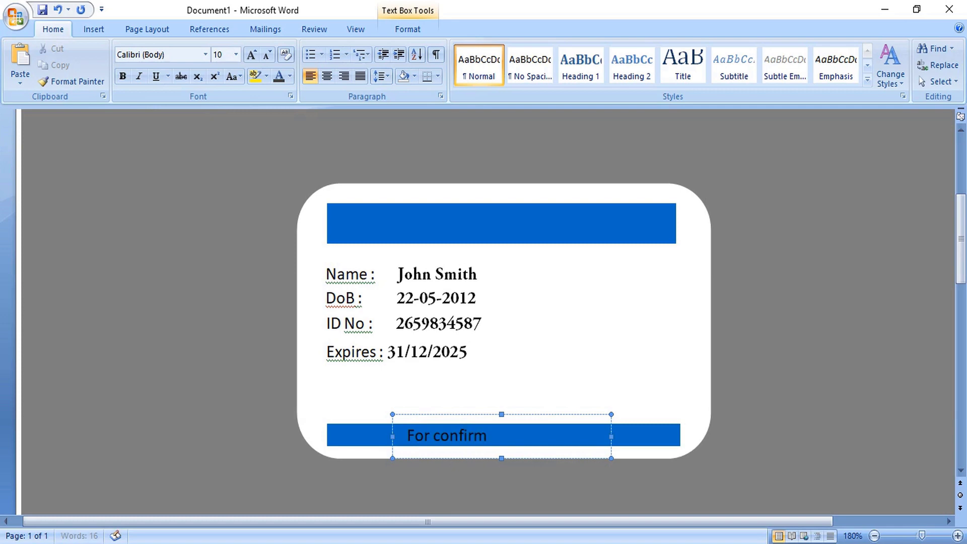
text(ation of the)
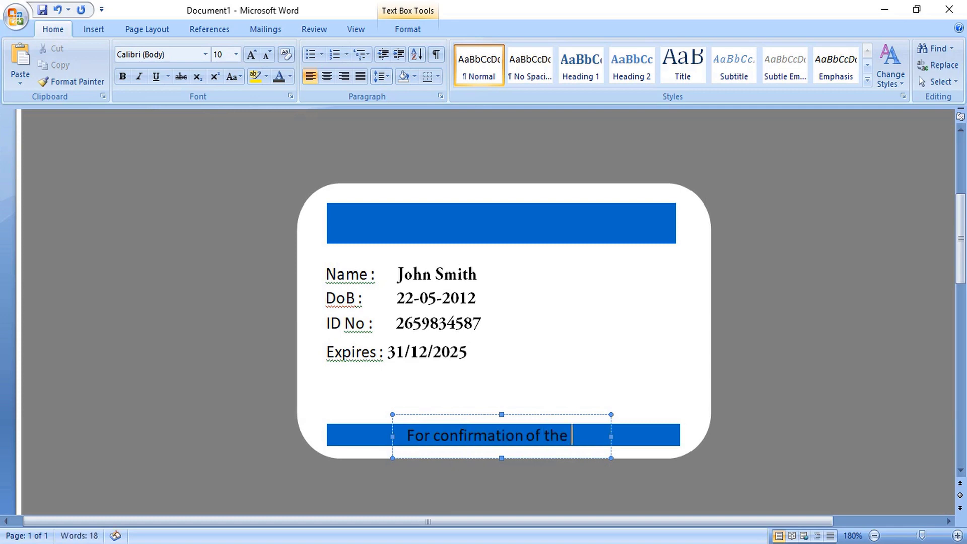
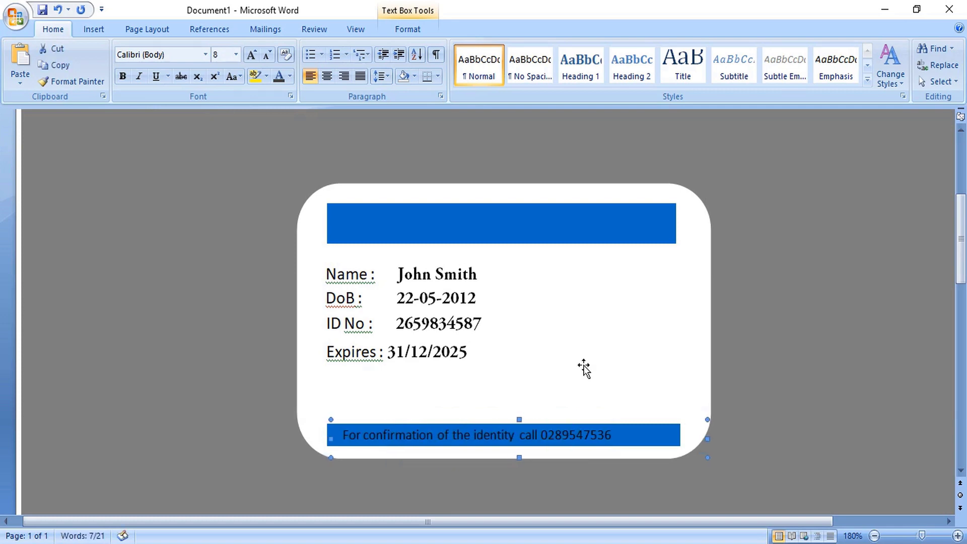
key(ctrl+bracketleft)
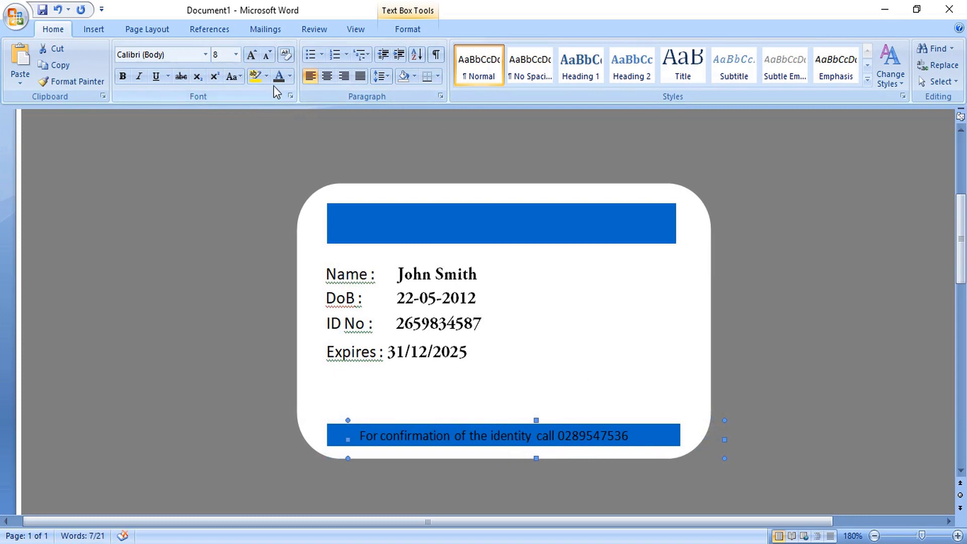
click(290, 80)
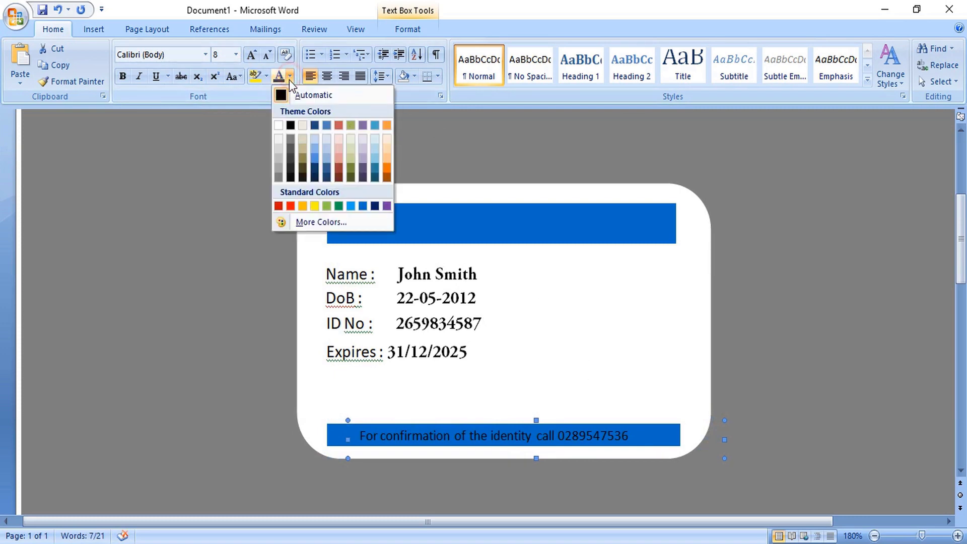
click(280, 124)
key(ctrl+Right)
key(ctrl+Right)
key(ctrl+Right)
key(ctrl+Right)
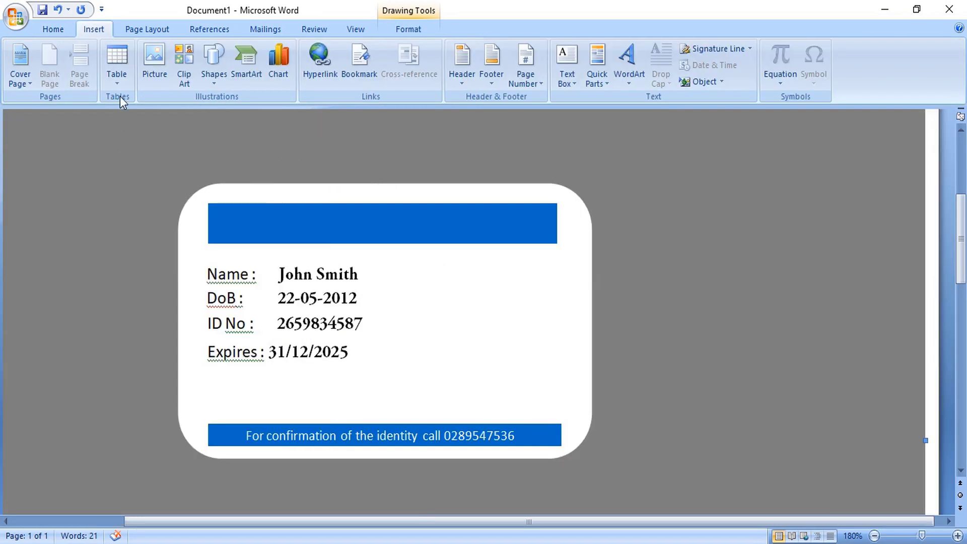
Insert the barcode and photo pictures from file
click(155, 67)
drag(362, 201, 234, 119)
click(567, 466)
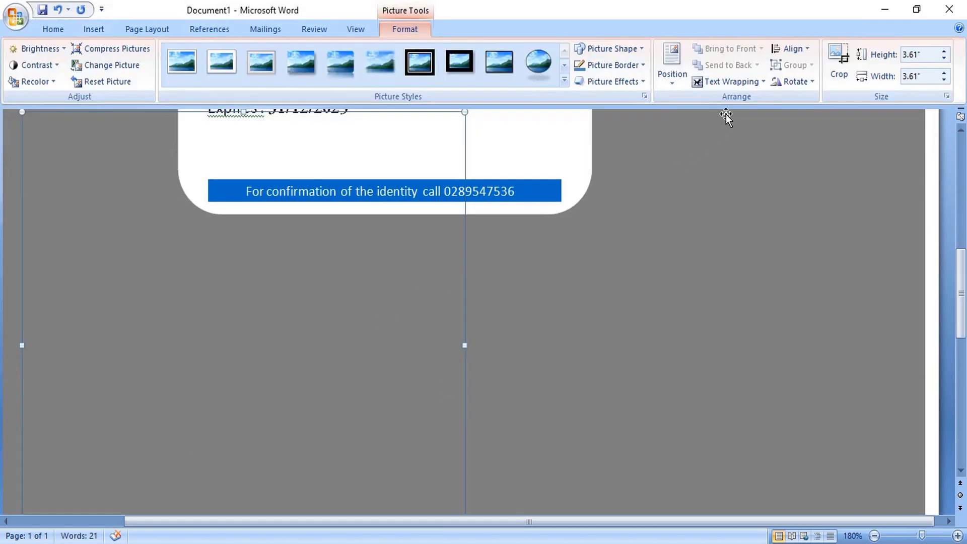
Set the photo In Front of Text, shrink it to 1.15" square, and place it beside the details
click(763, 82)
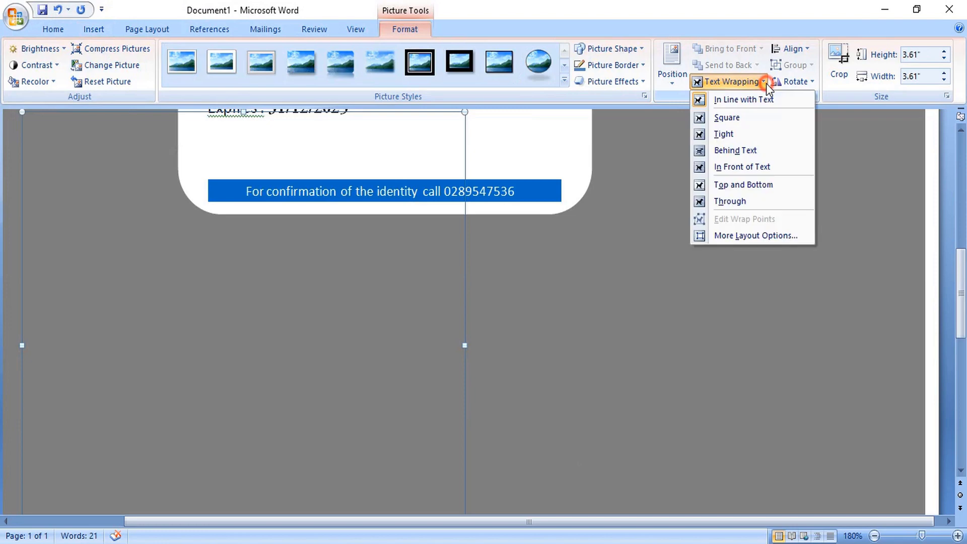
click(748, 171)
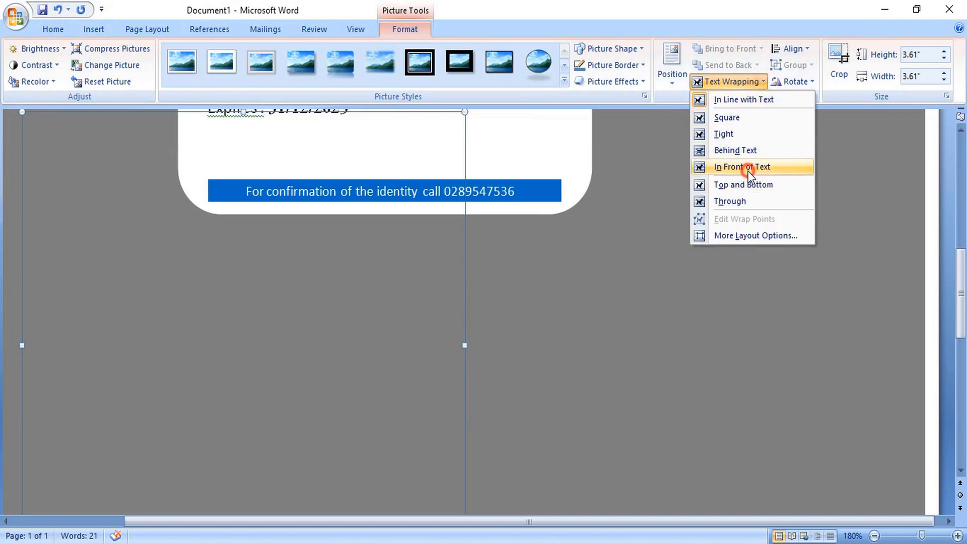
scroll(554, 353, up, 5)
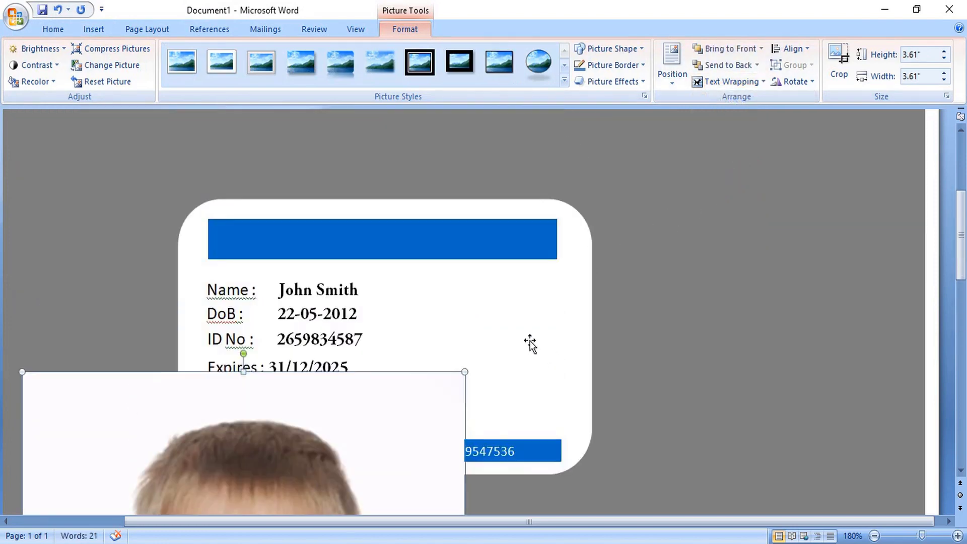
scroll(530, 344, down, 3)
drag(447, 266, 399, 367)
drag(332, 443, 489, 236)
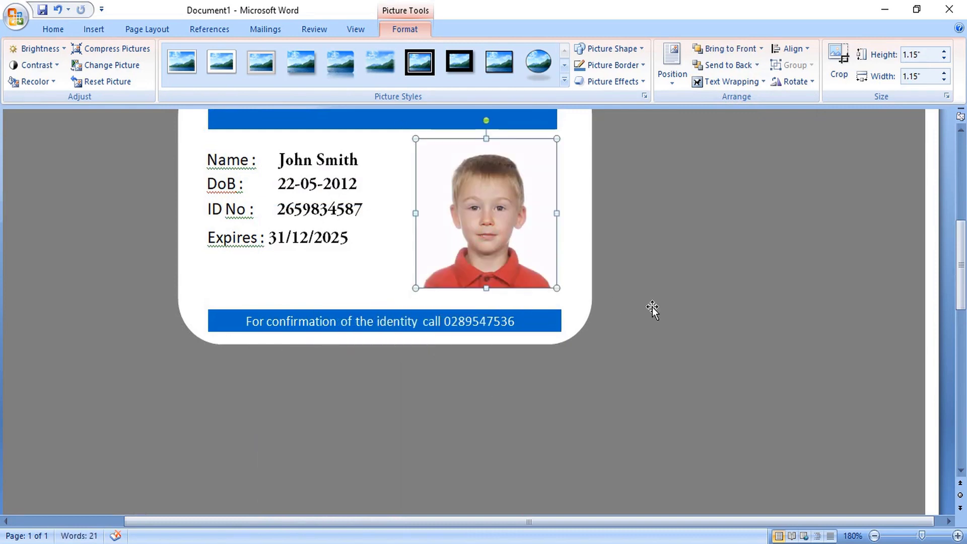
click(651, 306)
scroll(651, 307, down, 4)
Float the barcode in front of text, shrink it to 0.49" by 1.15", and place it under the Expires line
click(760, 80)
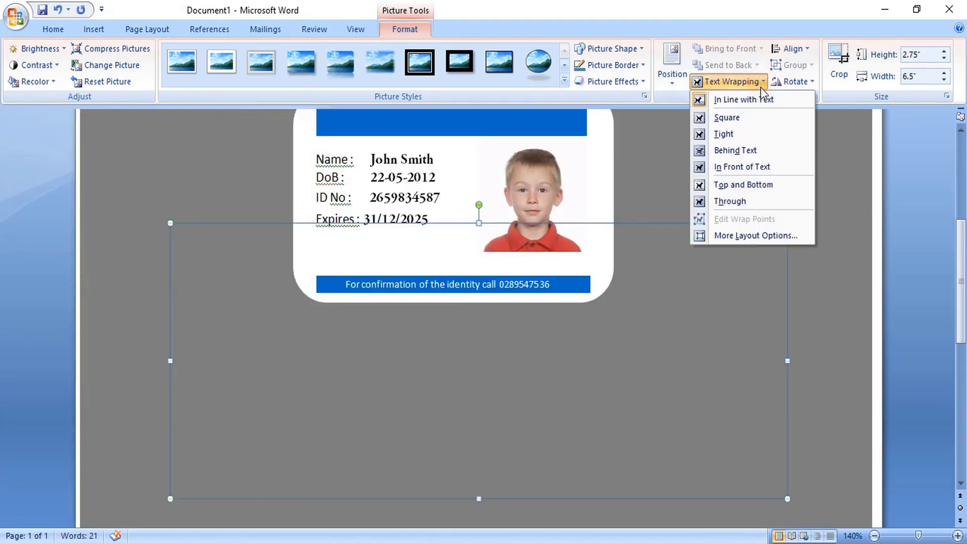
click(759, 171)
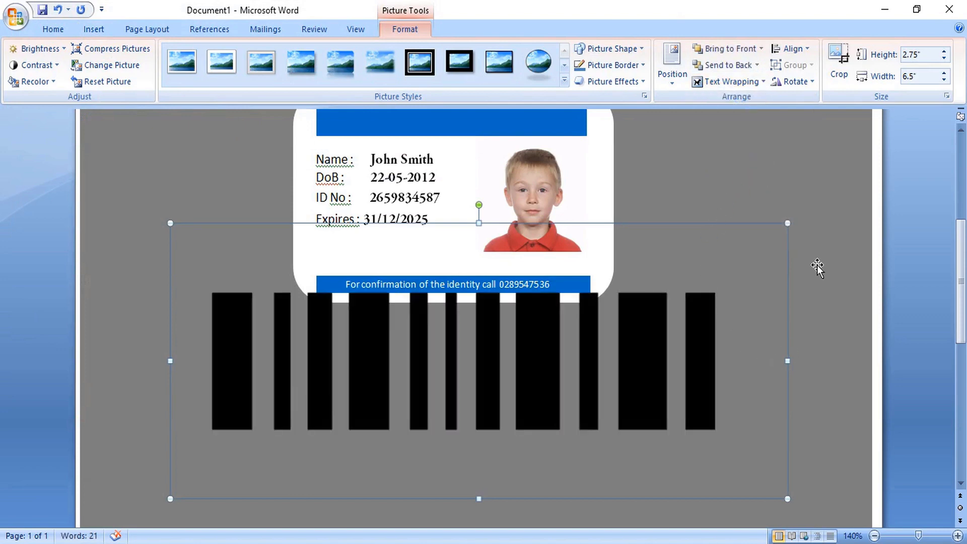
drag(776, 234, 400, 398)
drag(369, 353, 440, 257)
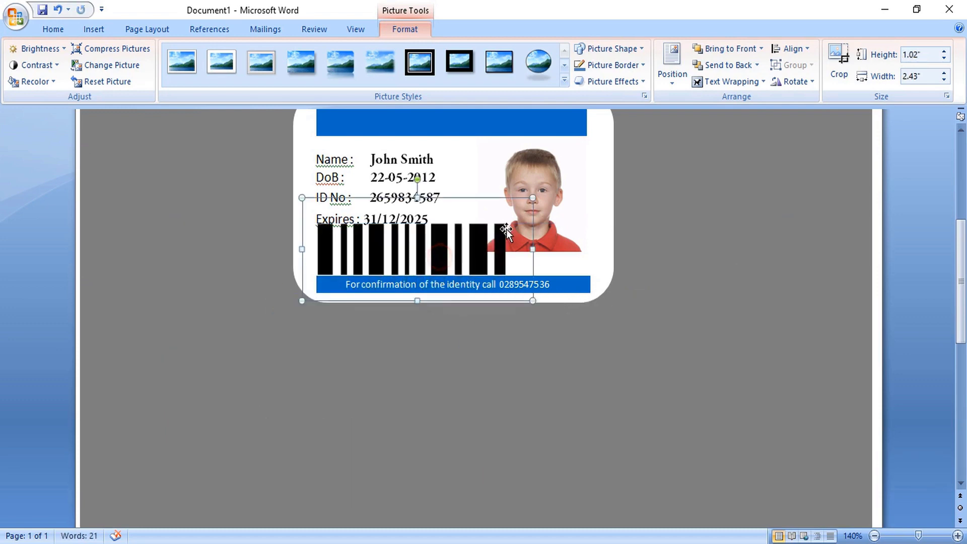
drag(533, 198, 412, 252)
drag(362, 275, 371, 250)
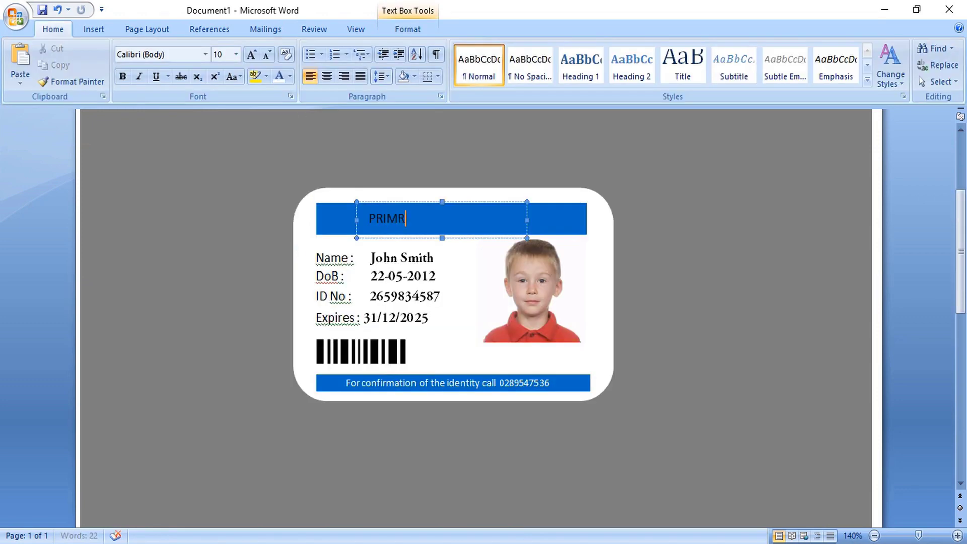
Complete the header as PRIMROSE HIGH SCHOOL in Basic Sans Serif 7 and add a 'Principal signature' box
text(HIGH SCHOOL)
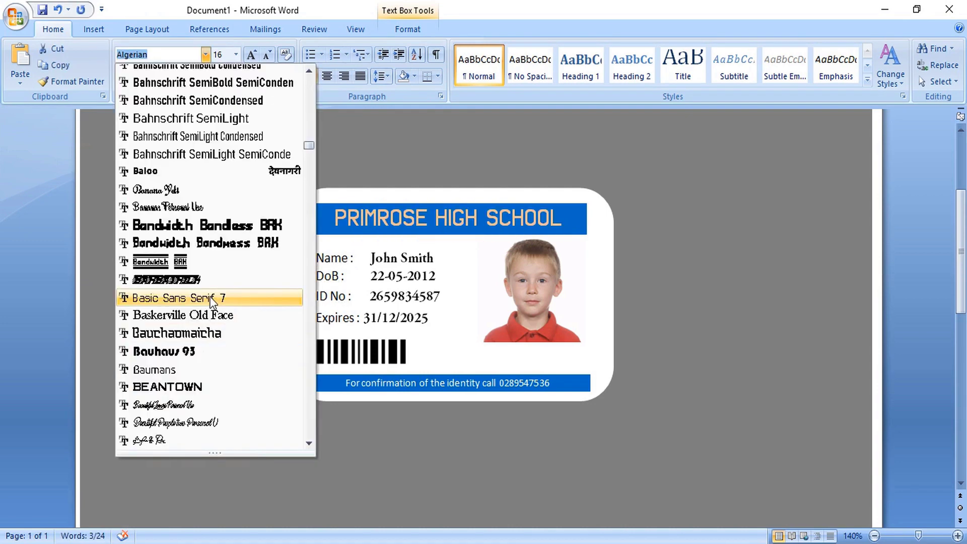
click(212, 299)
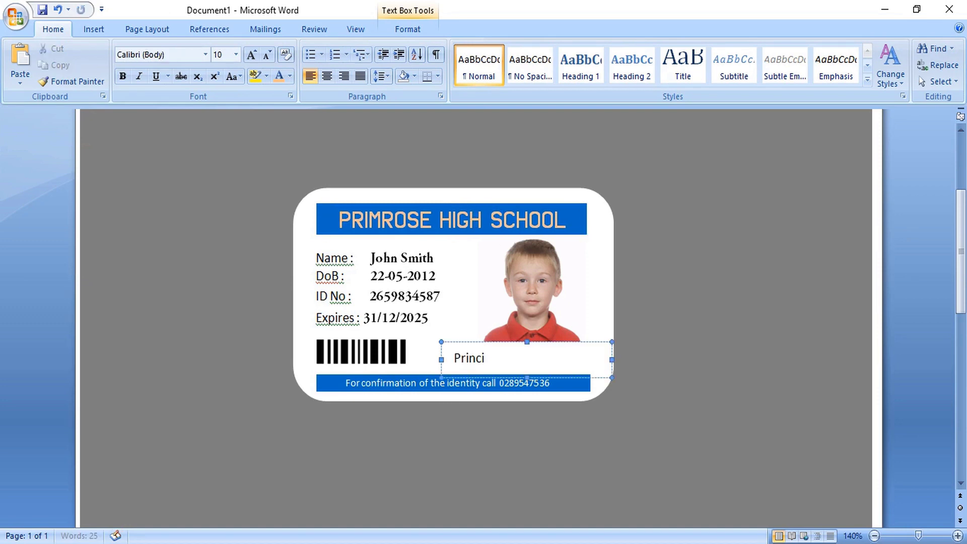
text(signature)
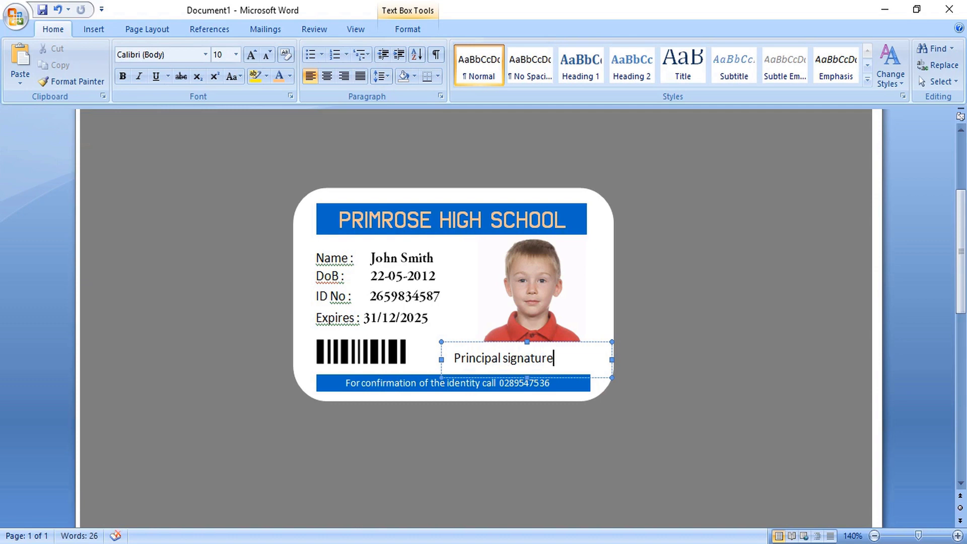